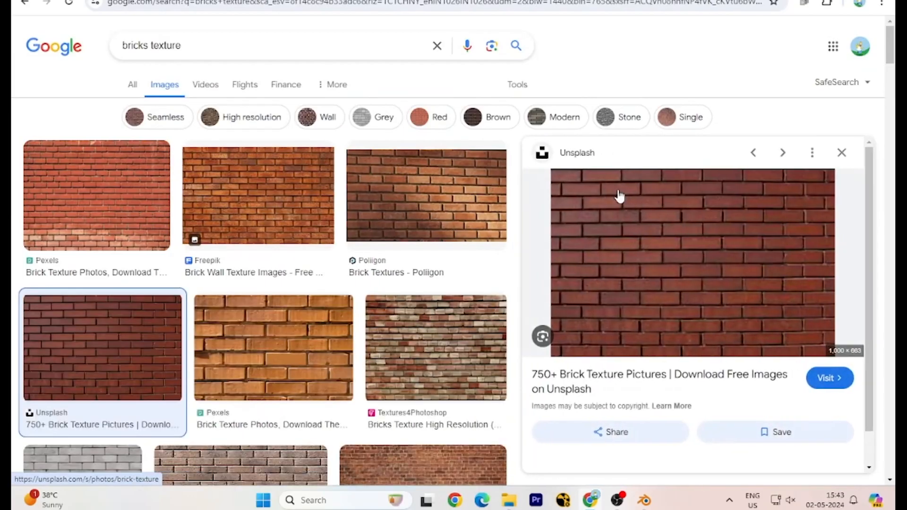
Step: Save the Unsplash brick photo, add it to the cube's material in Blender, and connect its Color output to Base Color
right_click(594, 221)
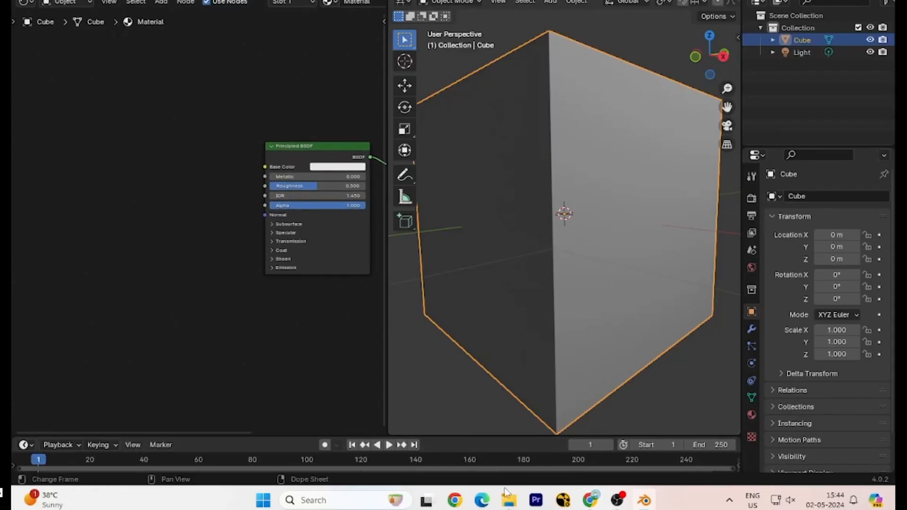
click(509, 499)
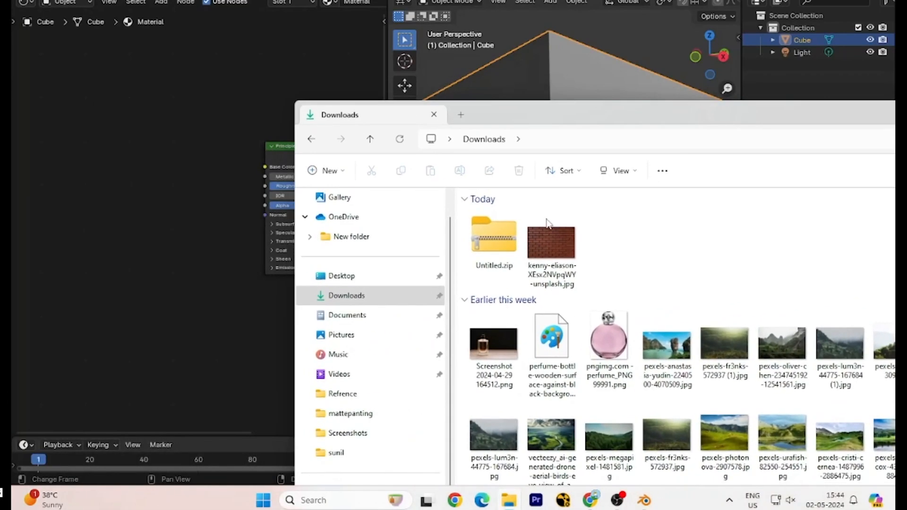
drag(541, 229, 264, 167)
click(179, 140)
scroll(582, 117, up, 5)
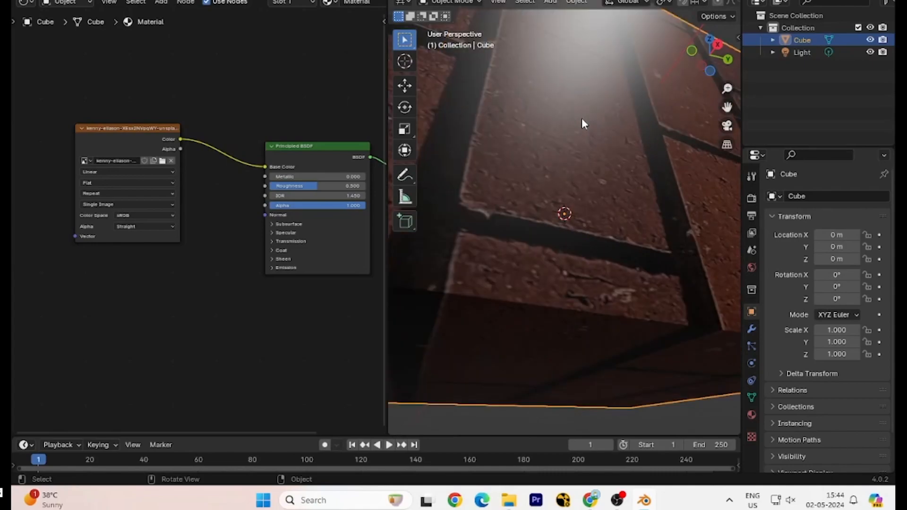
Step: Set the brick material's Roughness to about 0.323 and check the texture on the whole cube
scroll(231, 236, up, 1)
drag(363, 183, 338, 183)
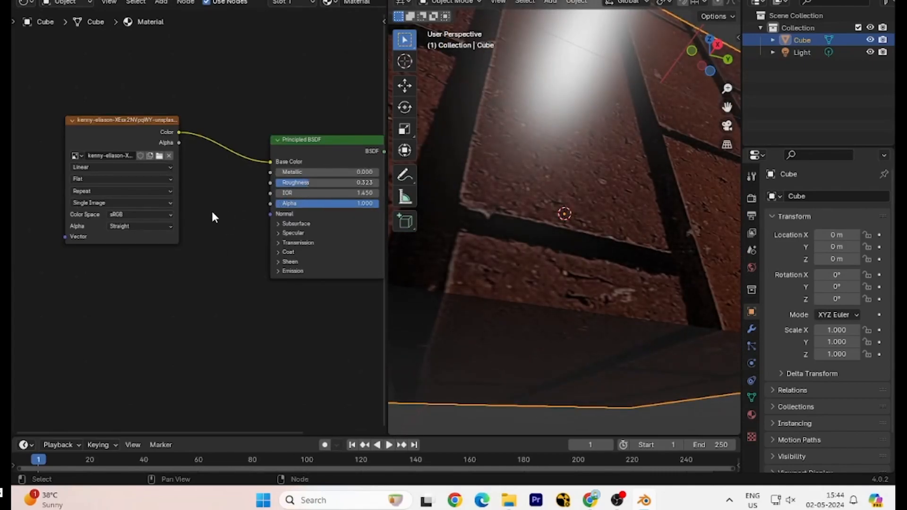
scroll(552, 155, down, 4)
middle_drag(551, 154, 574, 240)
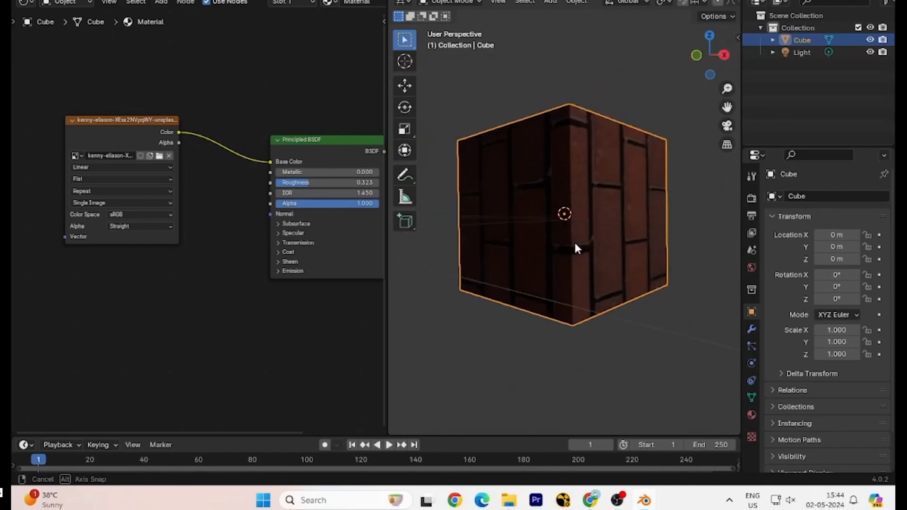
scroll(569, 250, down, 4)
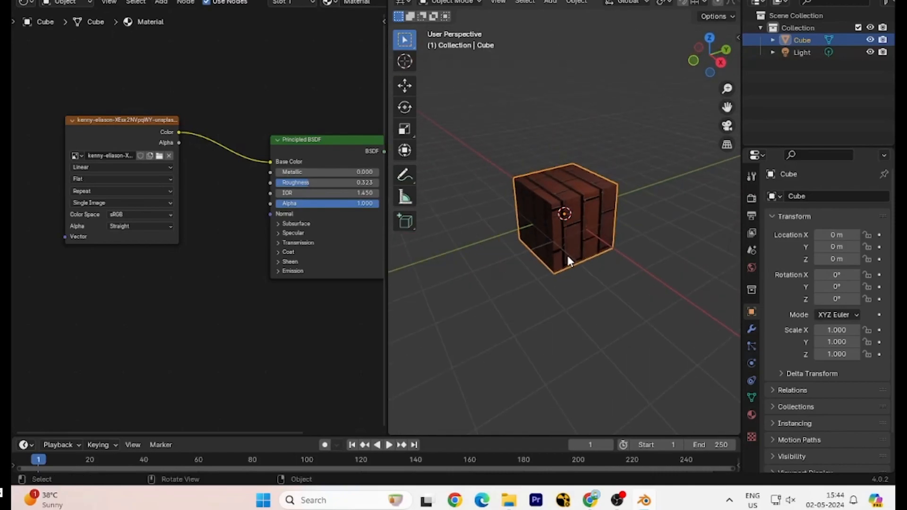
Step: Duplicate the light twice, placing the copies around other sides of the cube, and reselect the cube
click(661, 90)
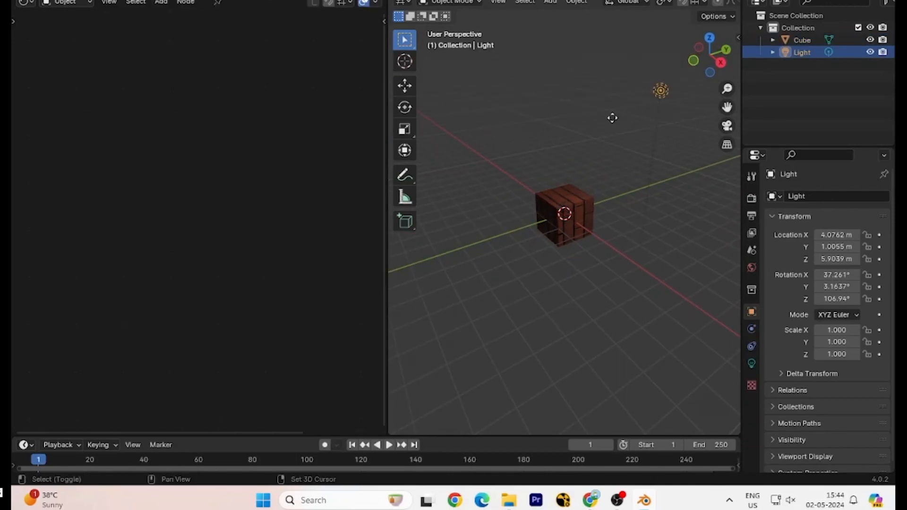
key(shift+d)
click(498, 168)
middle_drag(498, 168, 544, 165)
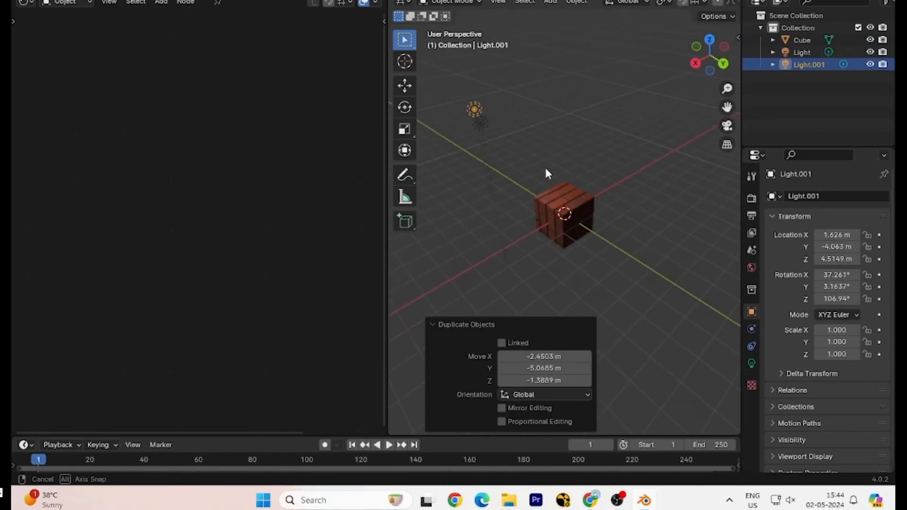
key(shift+d)
click(638, 161)
middle_drag(638, 161, 602, 173)
scroll(579, 200, up, 6)
click(602, 172)
middle_drag(610, 72, 585, 123)
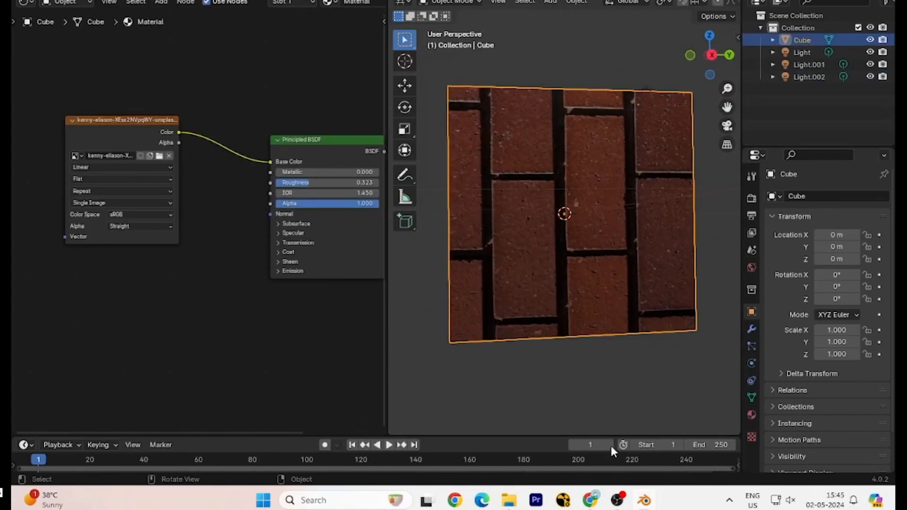
Step: Switch to the browser and download Materialize for Windows 64 bit from the Bounding Box Software site
click(589, 501)
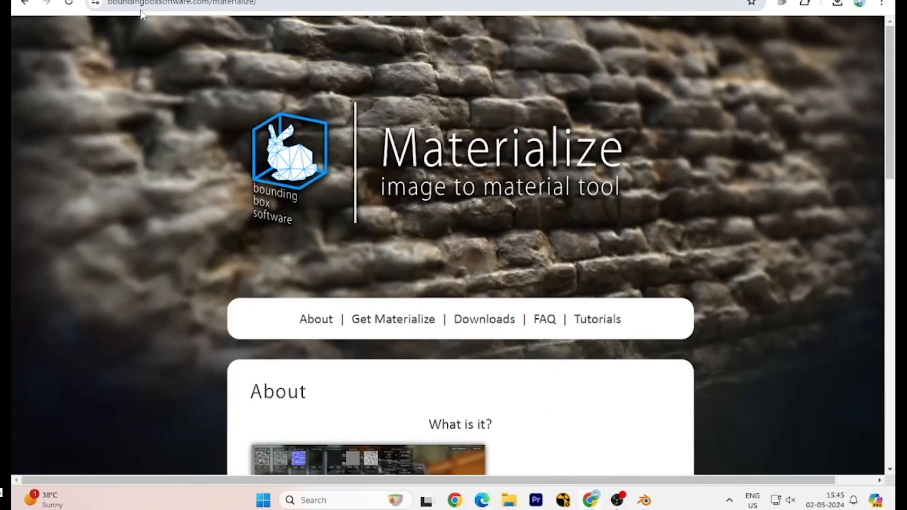
scroll(557, 118, down, 9)
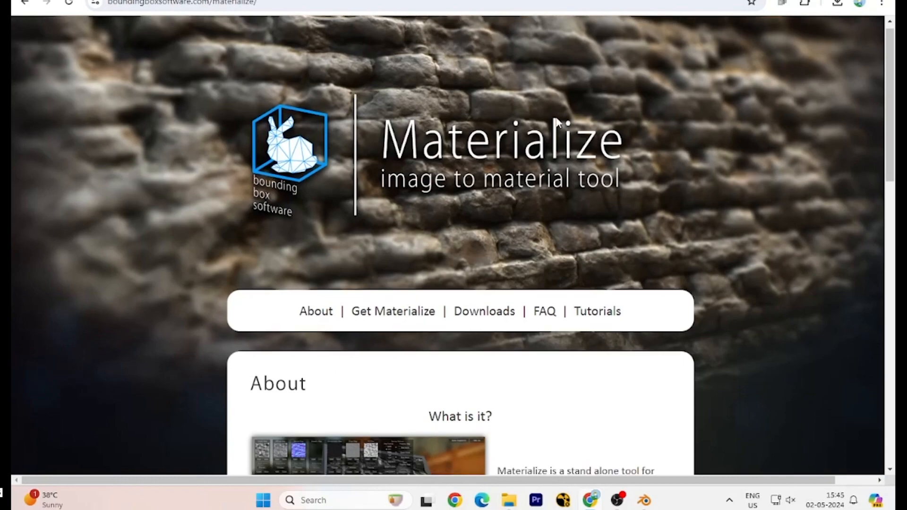
scroll(558, 118, down, 9)
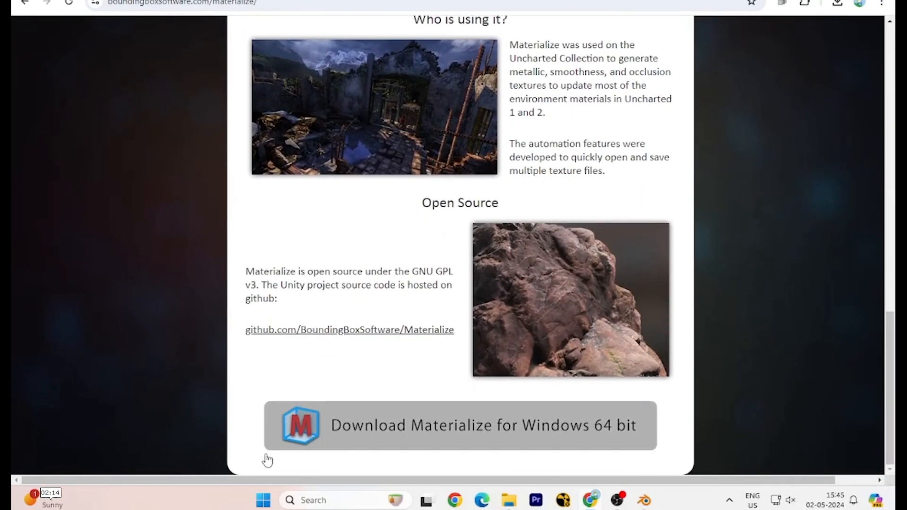
click(402, 435)
scroll(401, 432, down, 2)
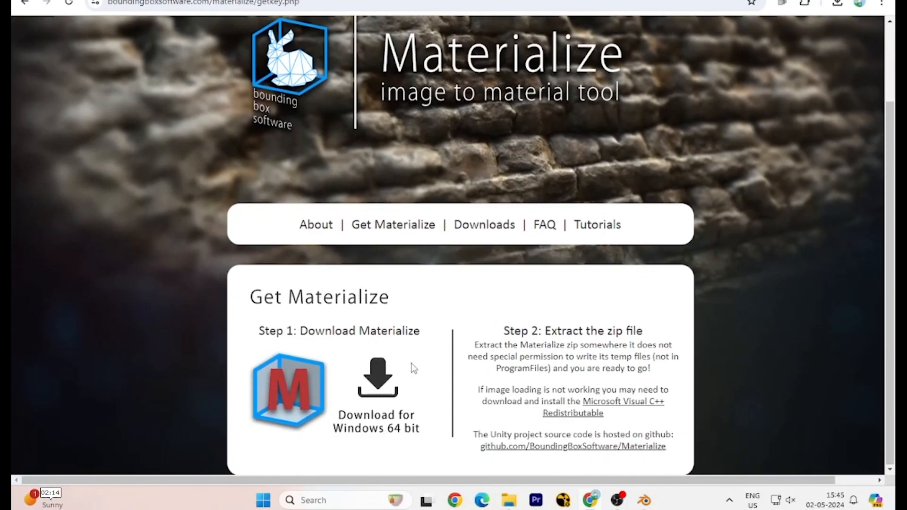
click(414, 390)
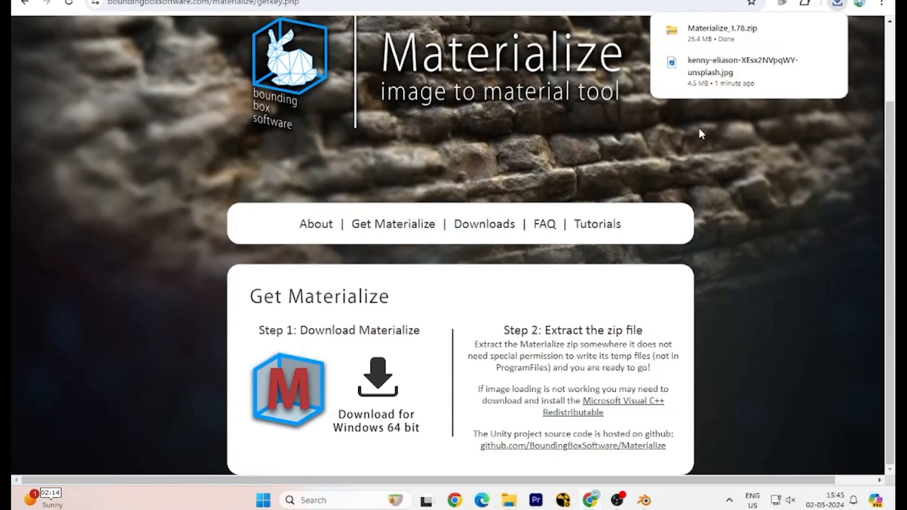
Step: Locate the downloaded Materialize_1.78.zip in the Downloads folder and extract it
right_click(725, 40)
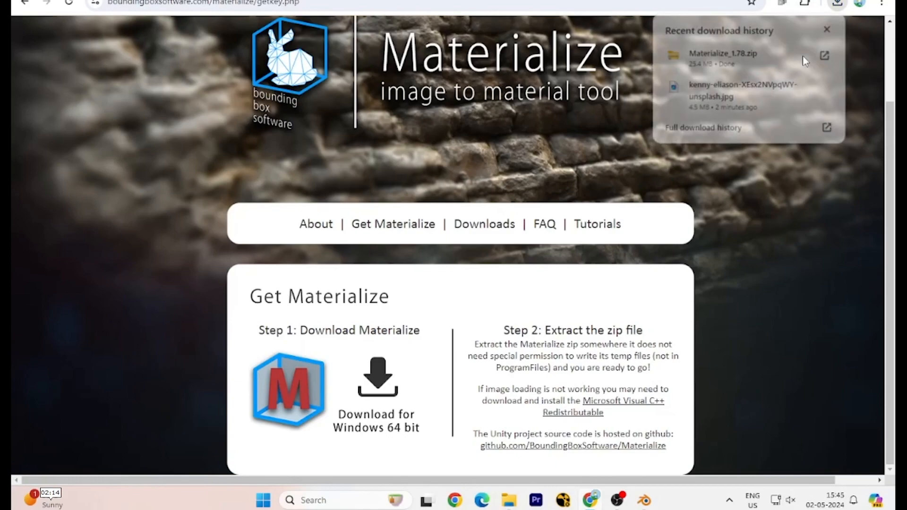
click(803, 56)
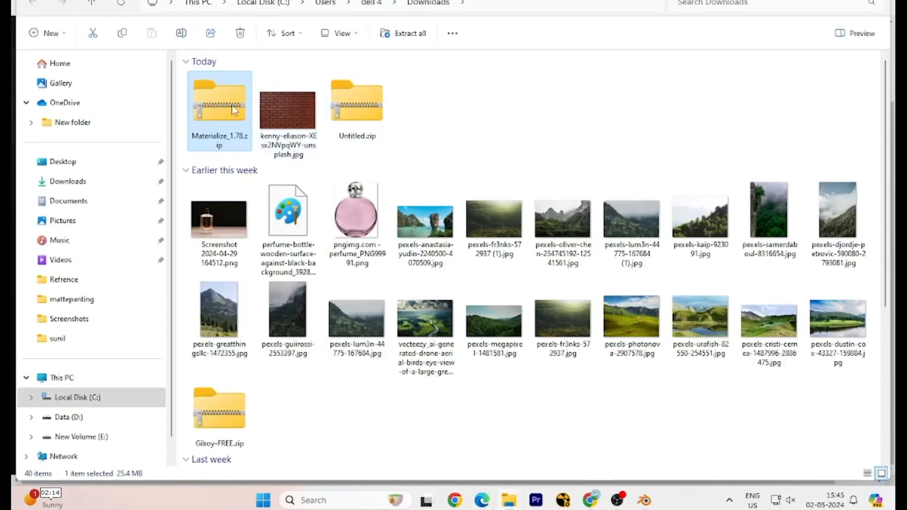
right_click(234, 110)
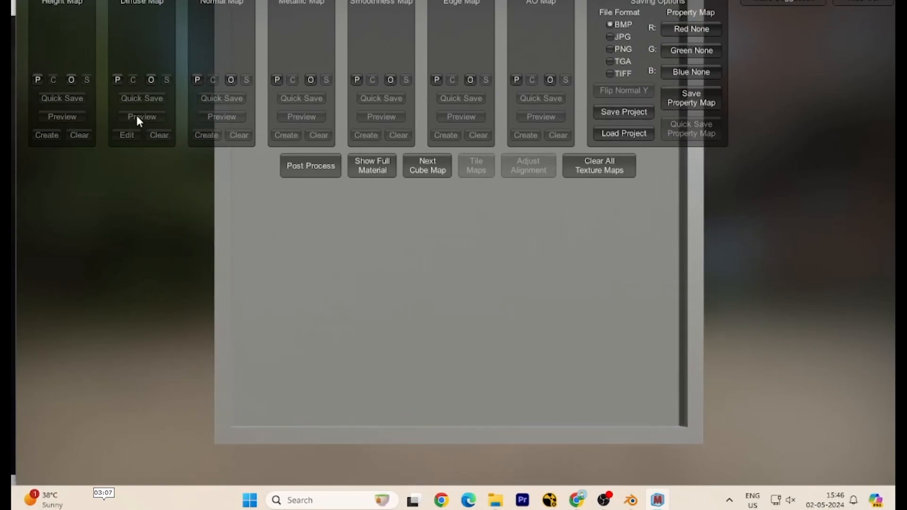
Step: Load the brick photo as the Diffuse Map in Materialize and set the saving file format to PNG
click(118, 80)
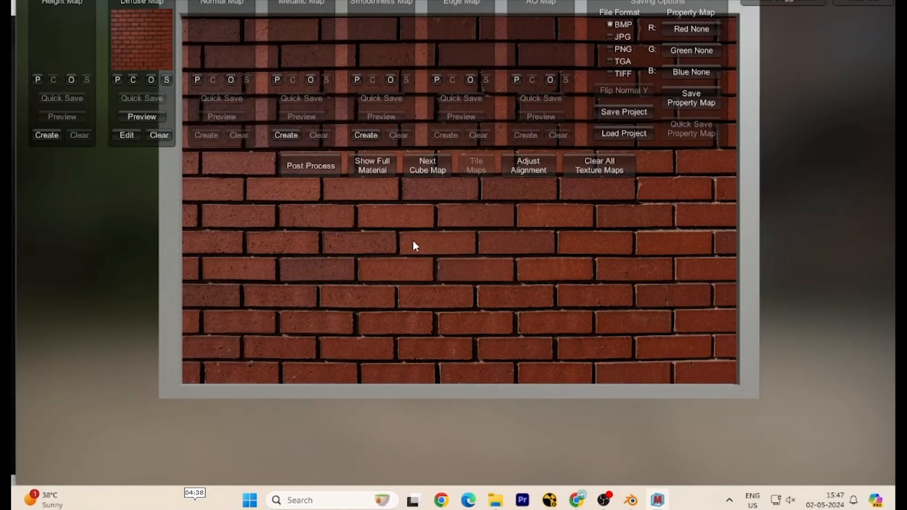
right_drag(378, 290, 399, 198)
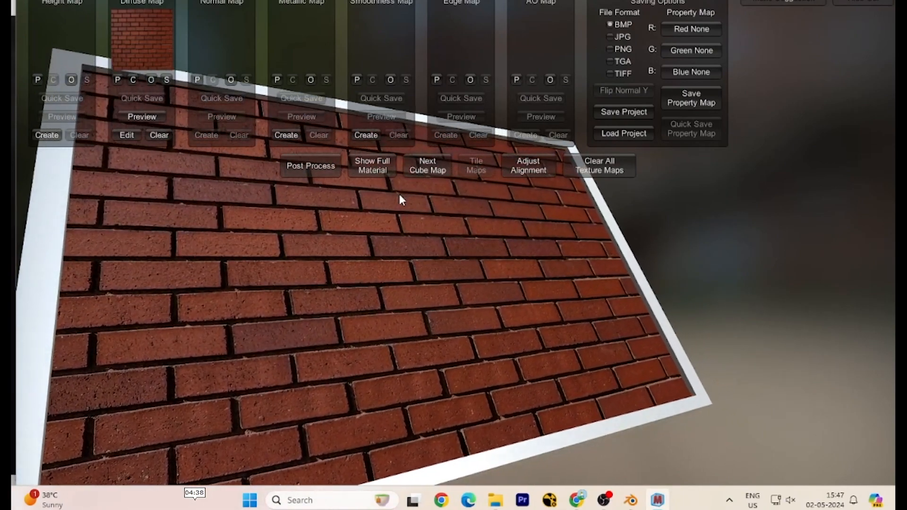
click(620, 50)
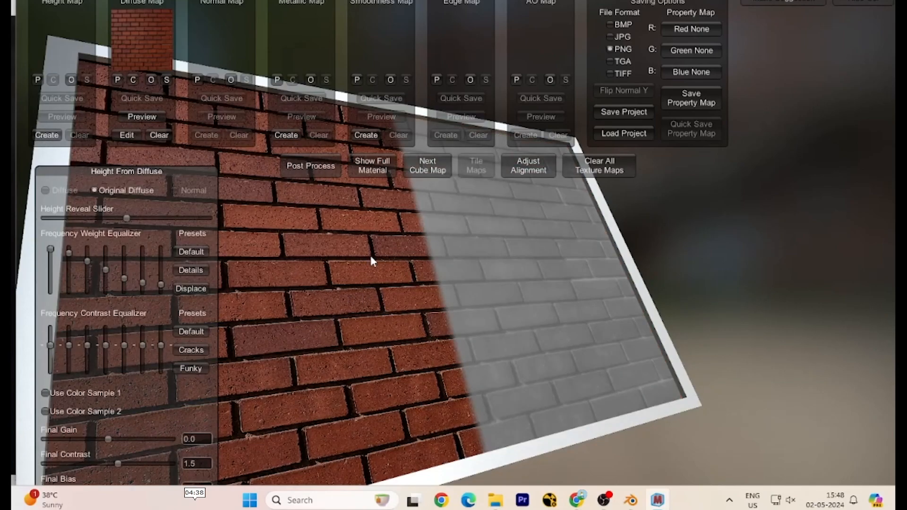
Step: Generate a height map from the original diffuse and raise its finer bands in the Frequency Weight Equalizer
drag(365, 253, 269, 215)
mouse_move(269, 215)
right_down()
mouse_move(283, 193)
mouse_move(264, 203)
right_up()
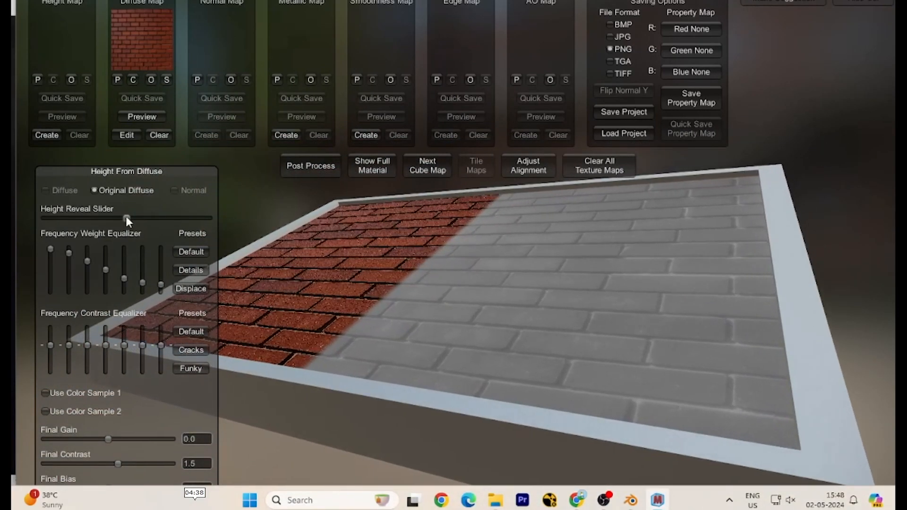
mouse_move(125, 217)
mouse_down()
mouse_move(183, 218)
mouse_move(125, 230)
mouse_up()
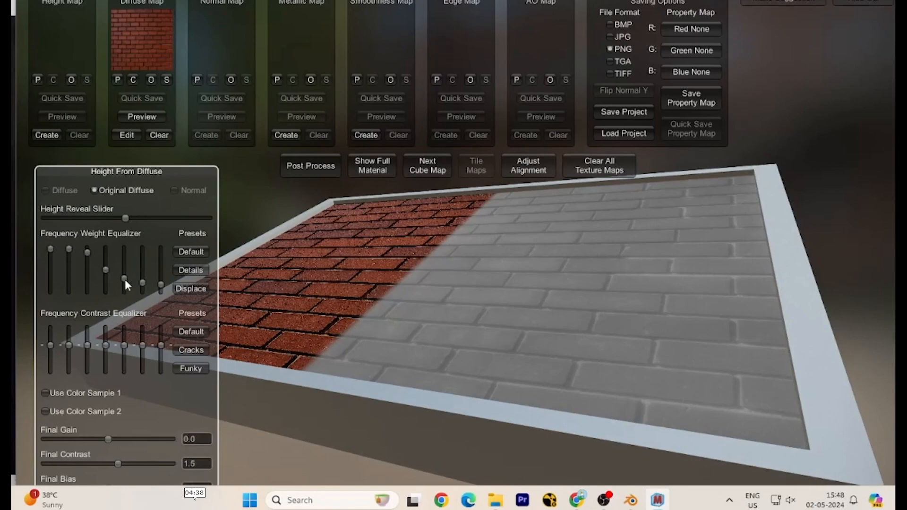
drag(125, 280, 124, 249)
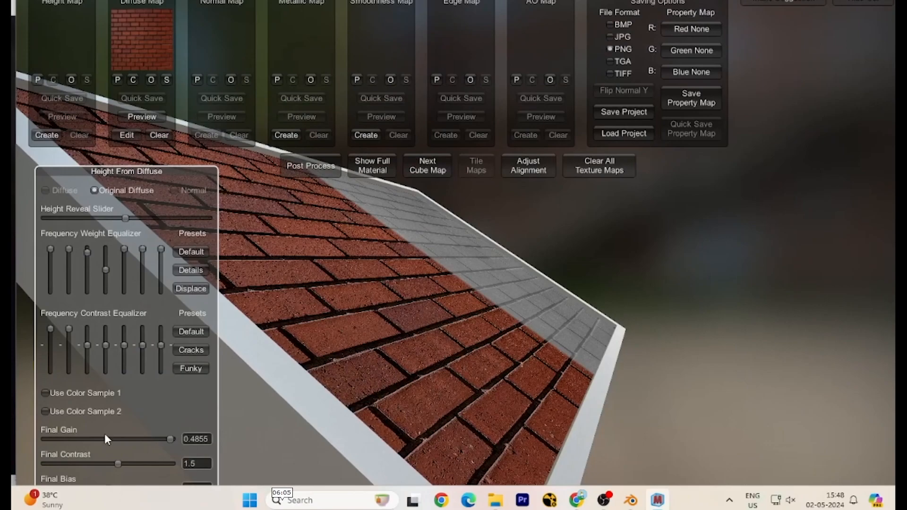
Step: Adjust the height map to a Final Gain of 0.0240 and Final Contrast of 3.7115, and set it as the Height Map
mouse_move(105, 435)
mouse_down()
mouse_move(38, 433)
mouse_move(109, 430)
mouse_move(91, 431)
mouse_up()
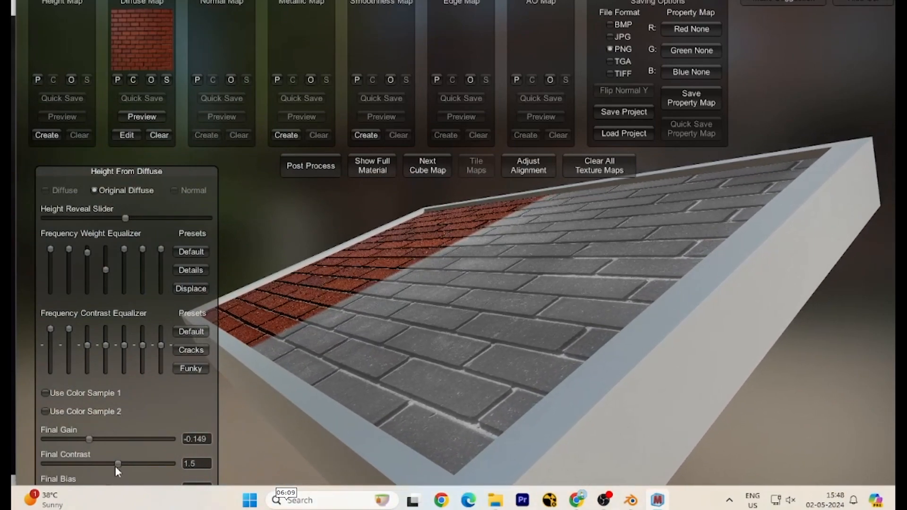
mouse_move(116, 466)
mouse_down()
mouse_move(143, 459)
mouse_move(57, 463)
mouse_move(127, 456)
mouse_up()
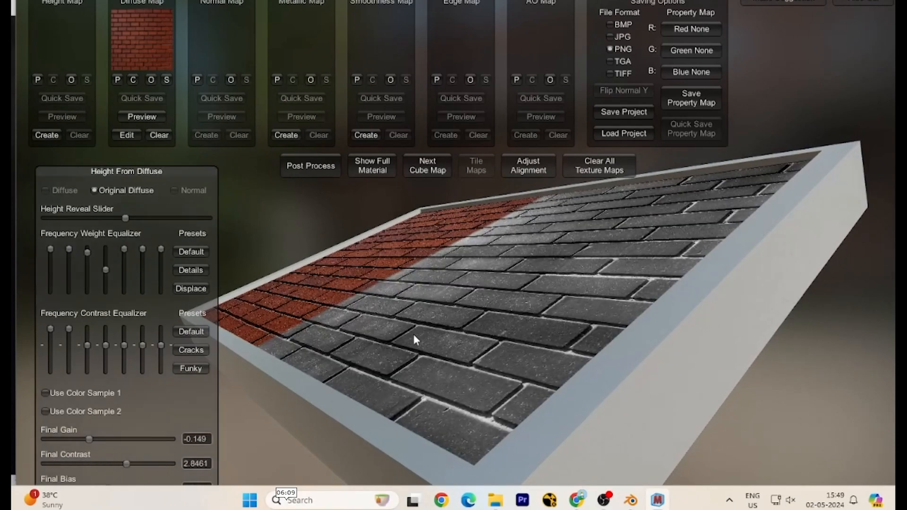
drag(413, 333, 465, 408)
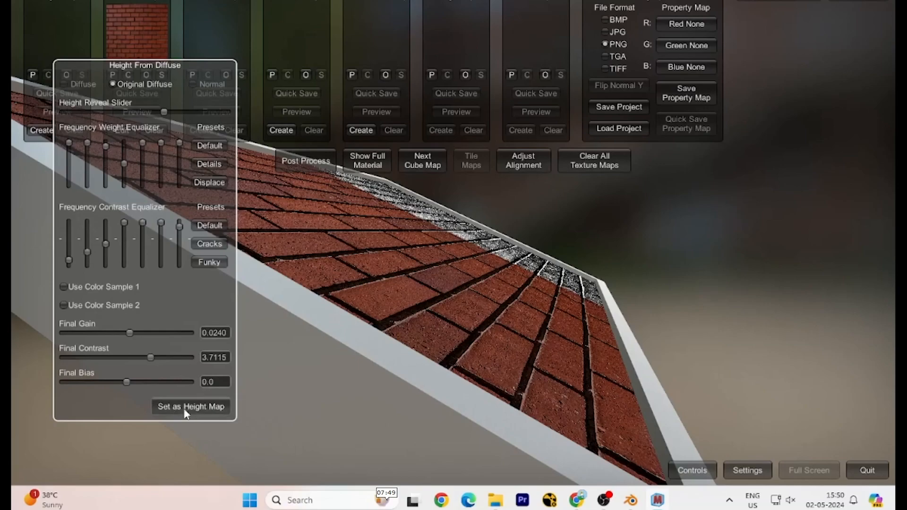
click(187, 409)
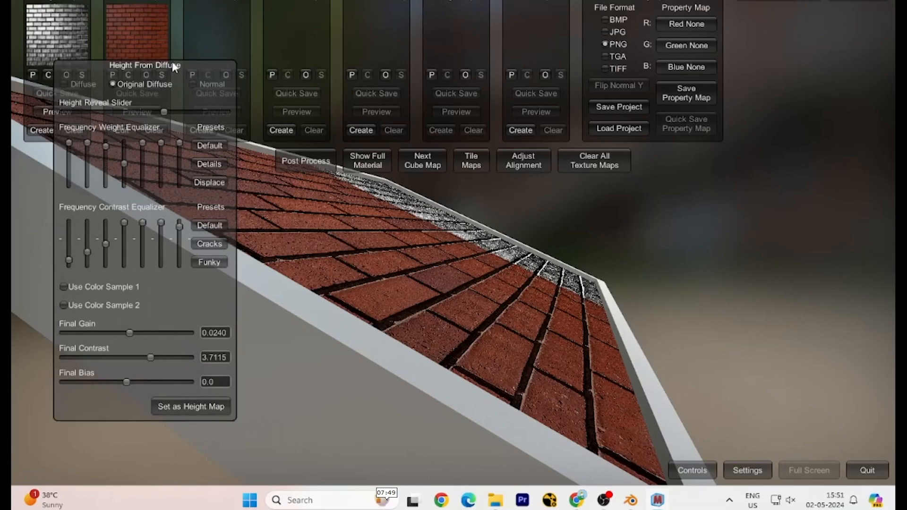
Step: Create a normal map from the height map and adjust its Normal Reveal Slider
drag(172, 62, 88, 182)
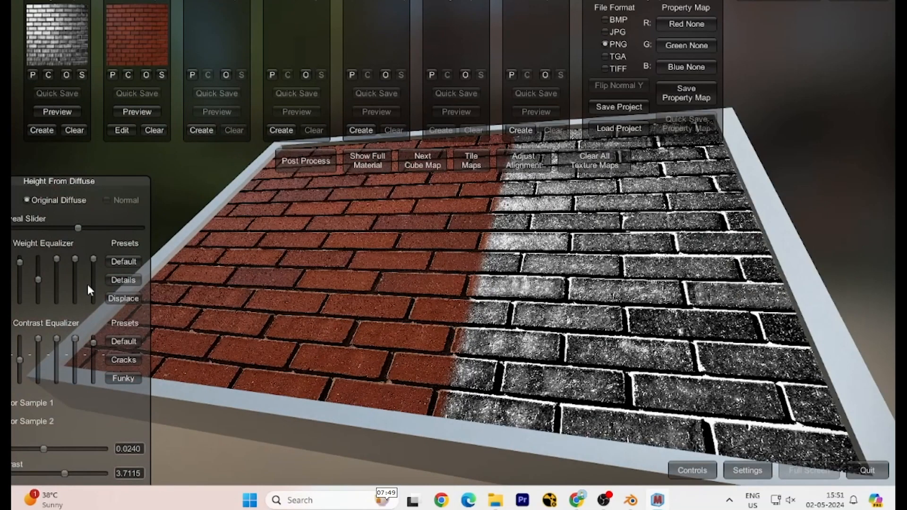
right_drag(88, 285, 139, 288)
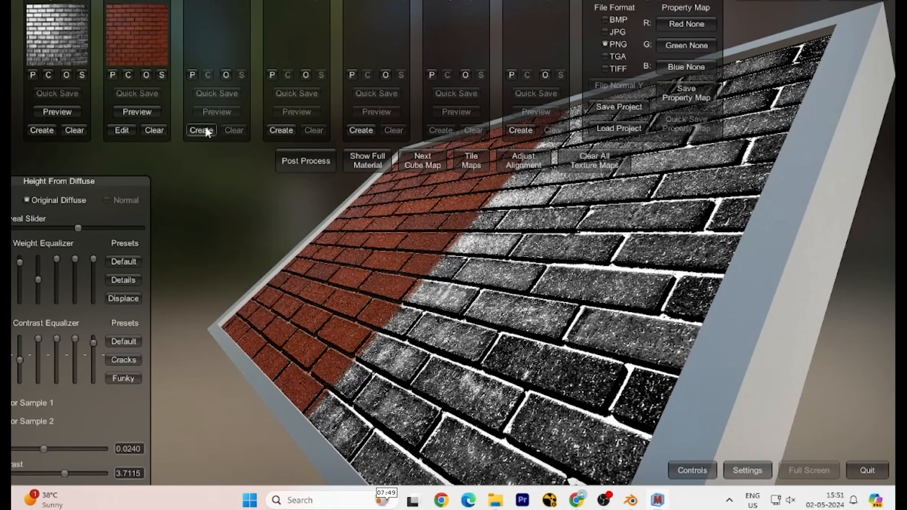
click(202, 130)
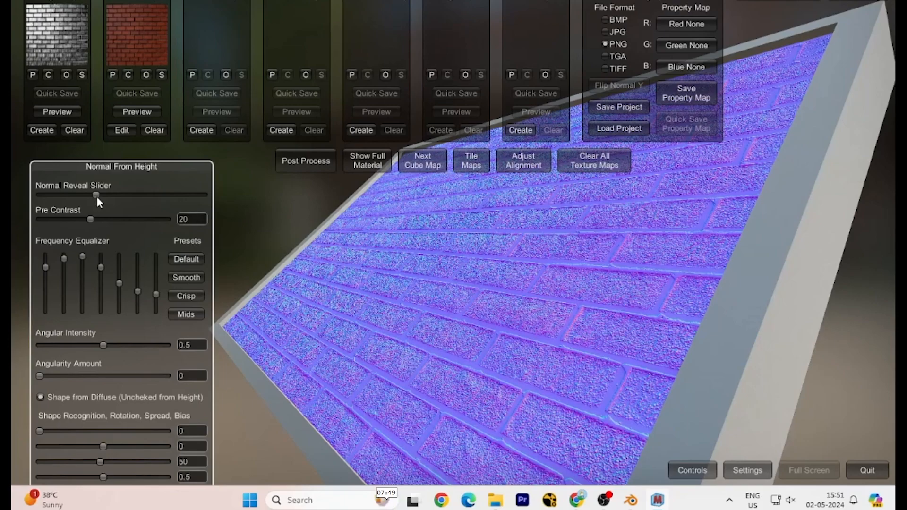
drag(97, 196, 116, 196)
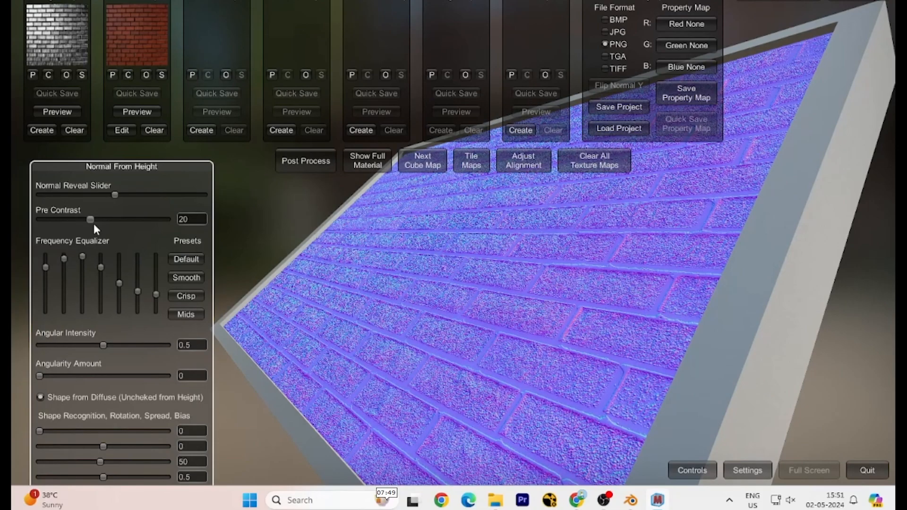
Step: Tune the normal map to Pre Contrast 27.211, Shape Recognition 0.0625 and Rotation -1.962, and set it as the Normal Map
drag(94, 224, 112, 222)
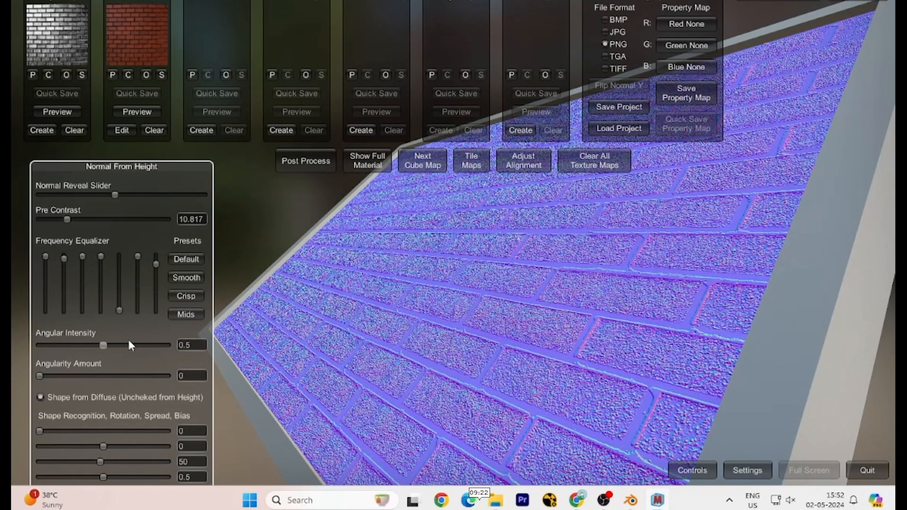
click(135, 345)
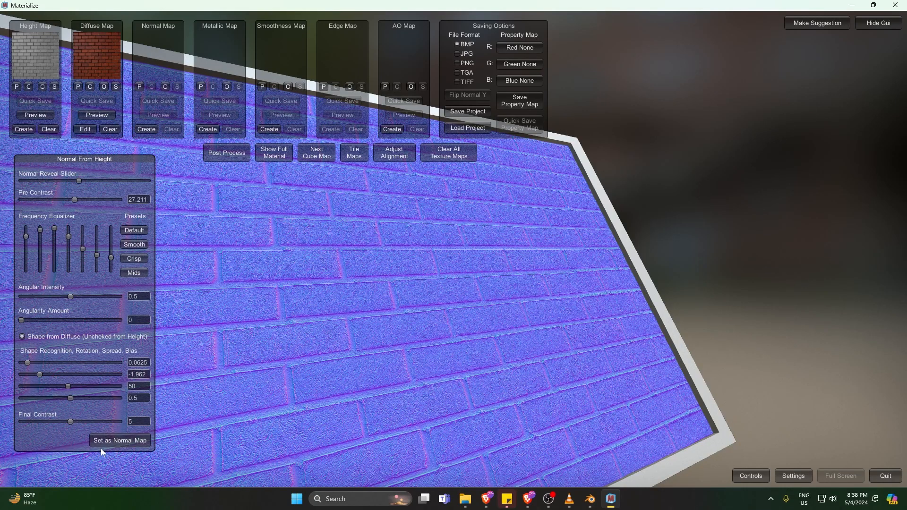
click(129, 443)
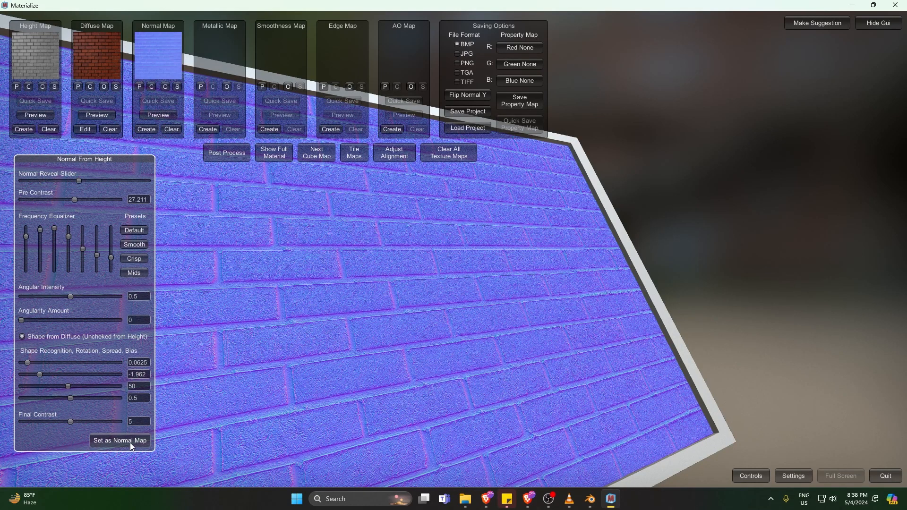
Step: Create a metallic map from the original diffuse and lower its Metallic Reveal Slider to show more of the map
click(207, 129)
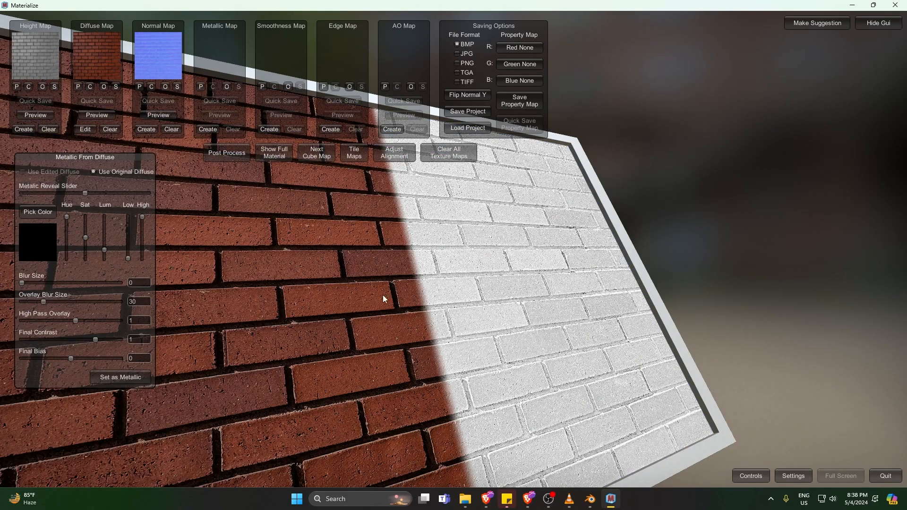
drag(86, 194, 72, 248)
scroll(422, 310, down, 2)
right_drag(362, 299, 407, 279)
drag(71, 193, 53, 218)
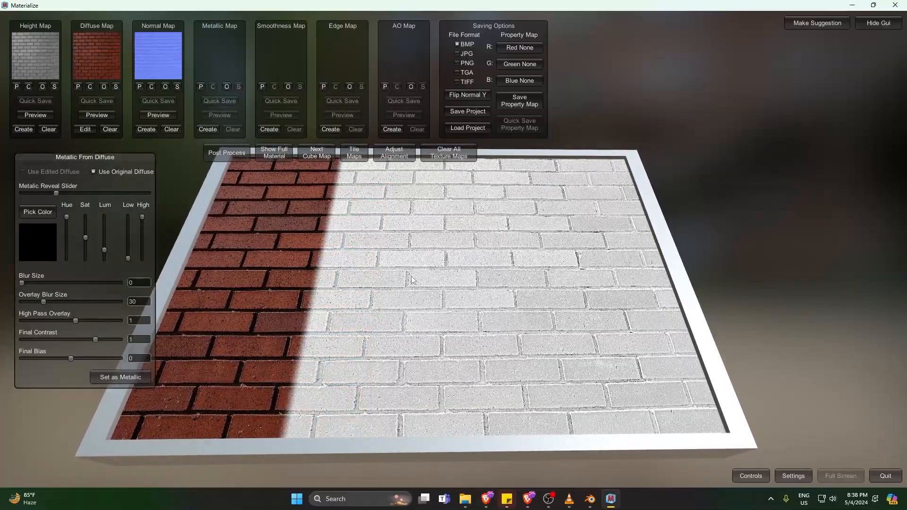
scroll(396, 300, up, 3)
right_drag(350, 319, 398, 308)
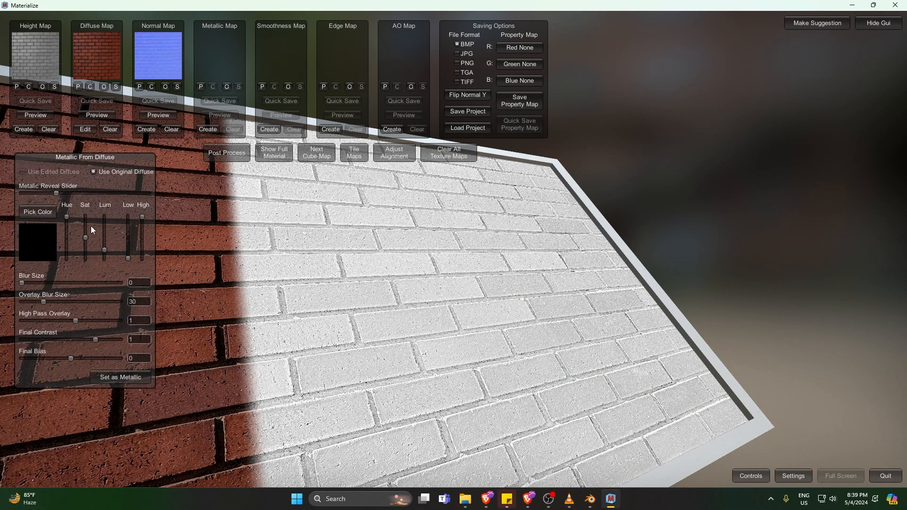
Step: Lower the metallic map's Hue to about midway and Lum slightly, raise Sat close to its maximum, and raise Low slightly
mouse_move(66, 217)
mouse_down()
mouse_move(65, 249)
mouse_move(66, 239)
mouse_up()
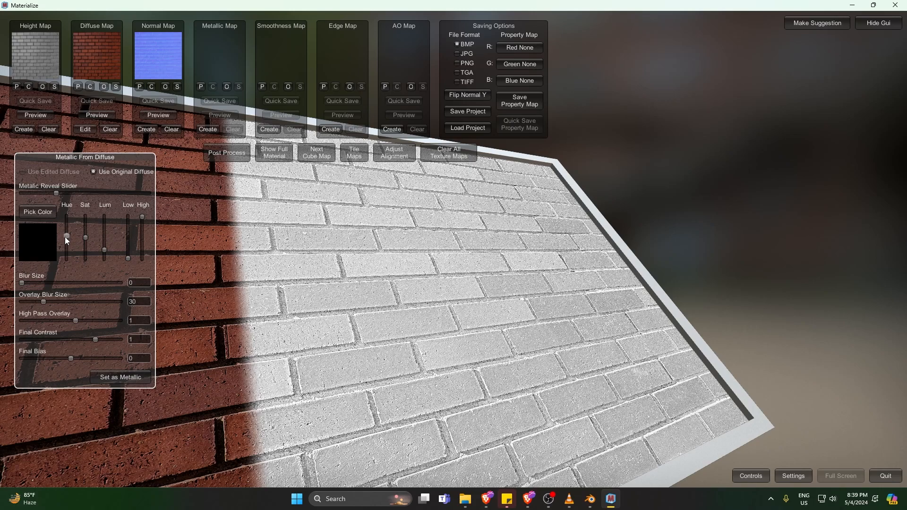
drag(65, 236, 67, 242)
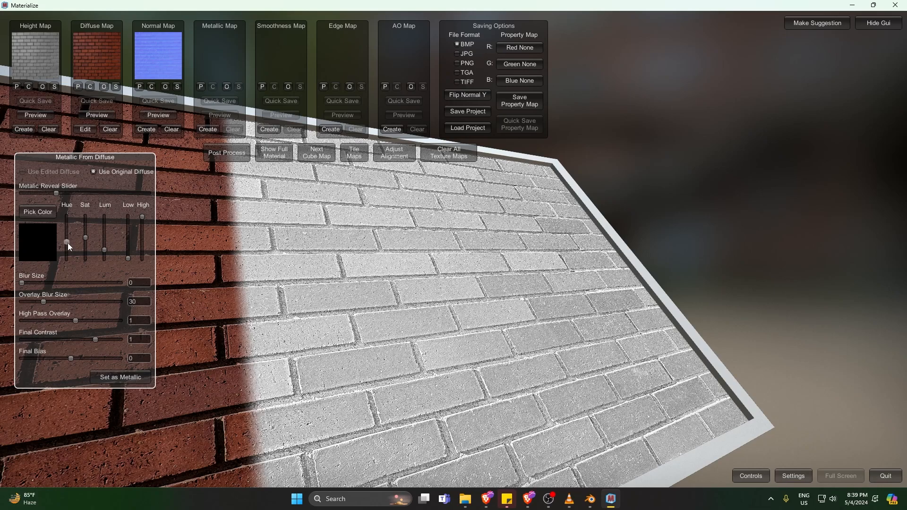
mouse_move(84, 235)
mouse_down()
mouse_move(83, 217)
mouse_move(81, 247)
mouse_move(80, 221)
mouse_up()
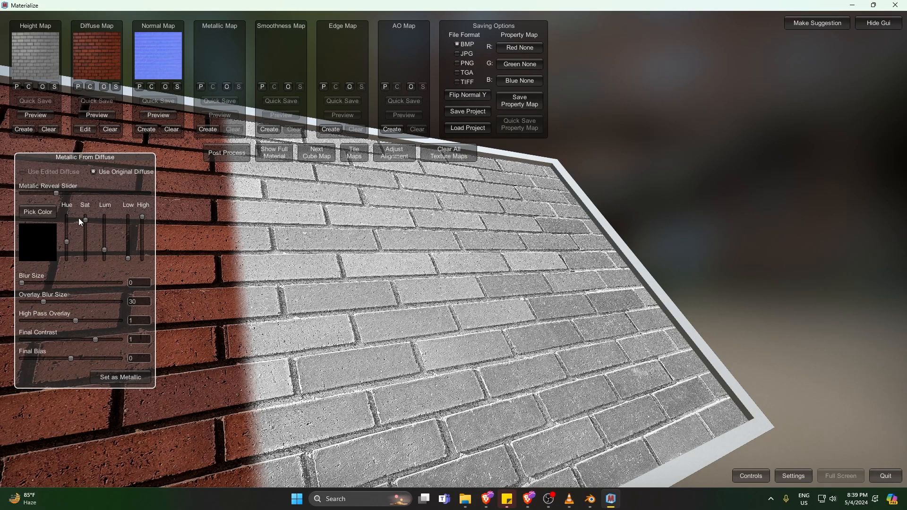
drag(103, 248, 124, 269)
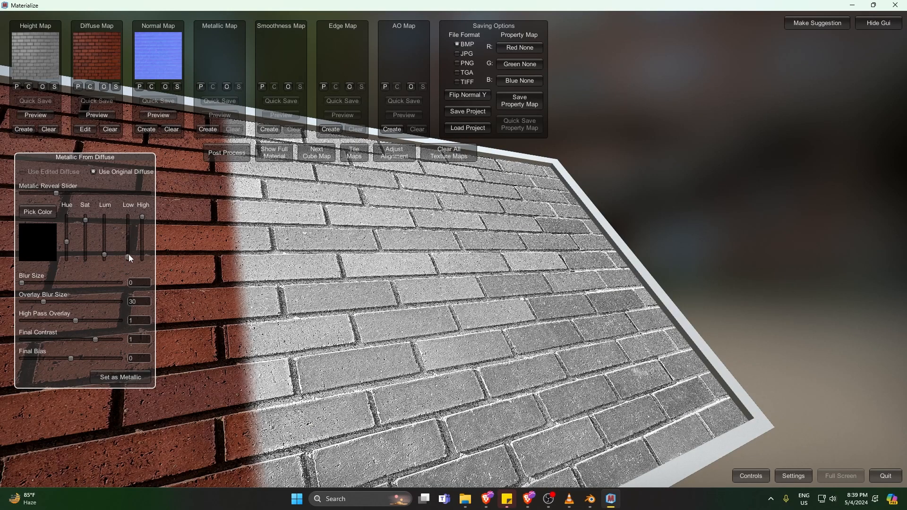
drag(127, 260, 128, 255)
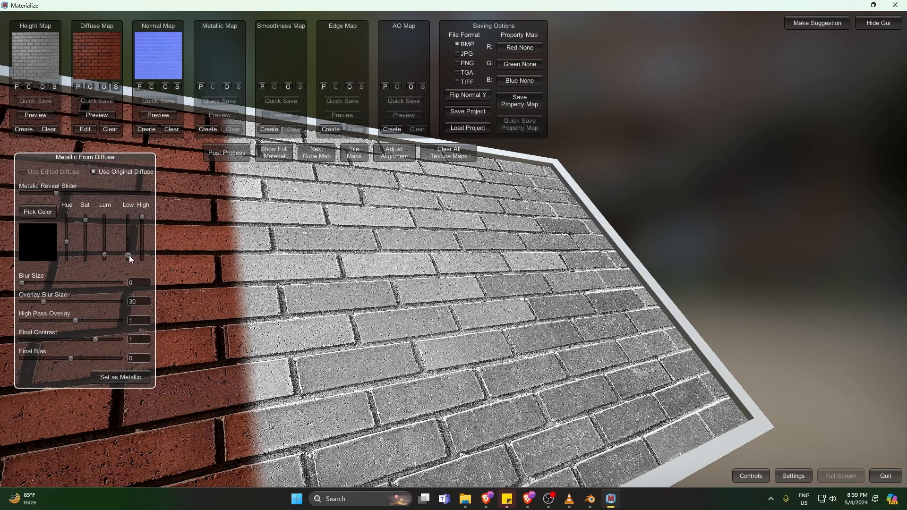
mouse_move(142, 217)
mouse_down()
mouse_move(143, 224)
mouse_move(141, 216)
mouse_up()
Step: Adjust the metallic map to Blur Size 2, Overlay Blur Size 22 and High Pass Overlay -1.307, and set it as the Metallic Map
scroll(416, 332, up, 3)
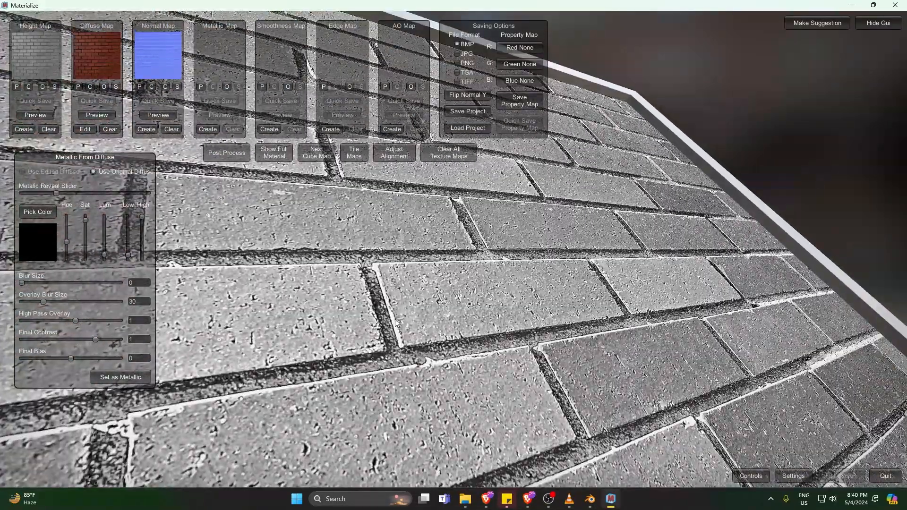
right_drag(378, 332, 416, 332)
scroll(417, 332, down, 3)
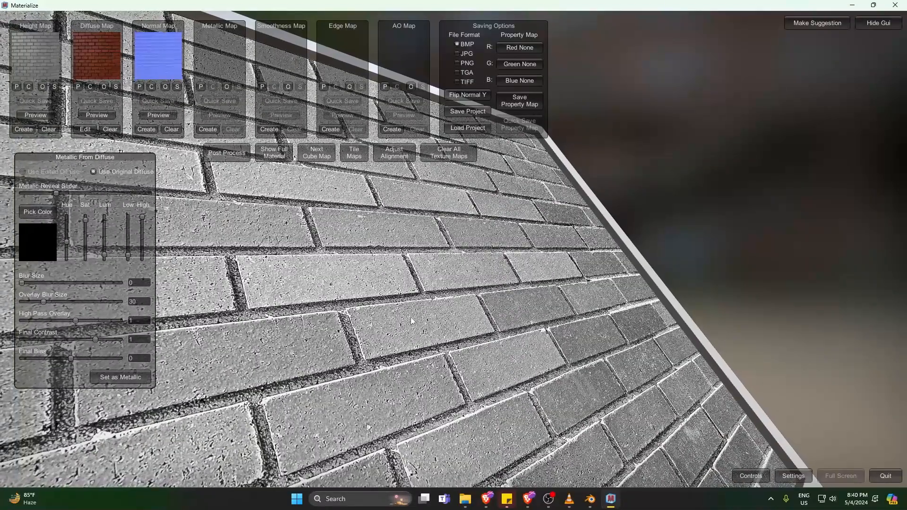
drag(24, 282, 63, 324)
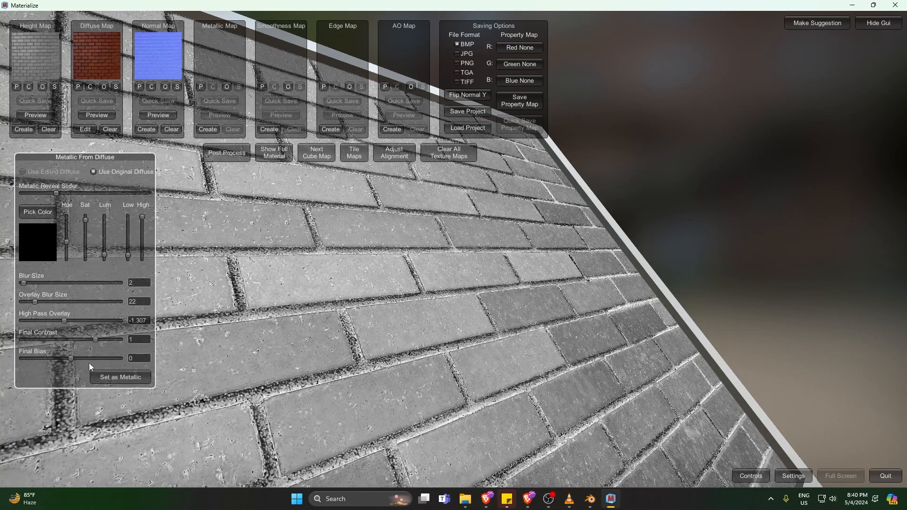
click(114, 376)
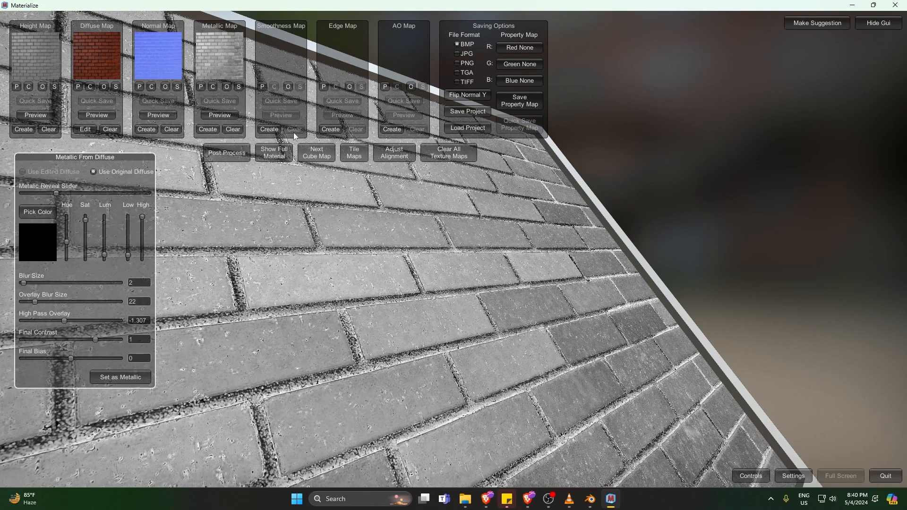
Step: Create an edge map with Pre Contrast 1.5528, Edge Amount 0.8894, Pinch 1.5235 and Pillow 1.2355, and set it as the Edge Map
click(331, 129)
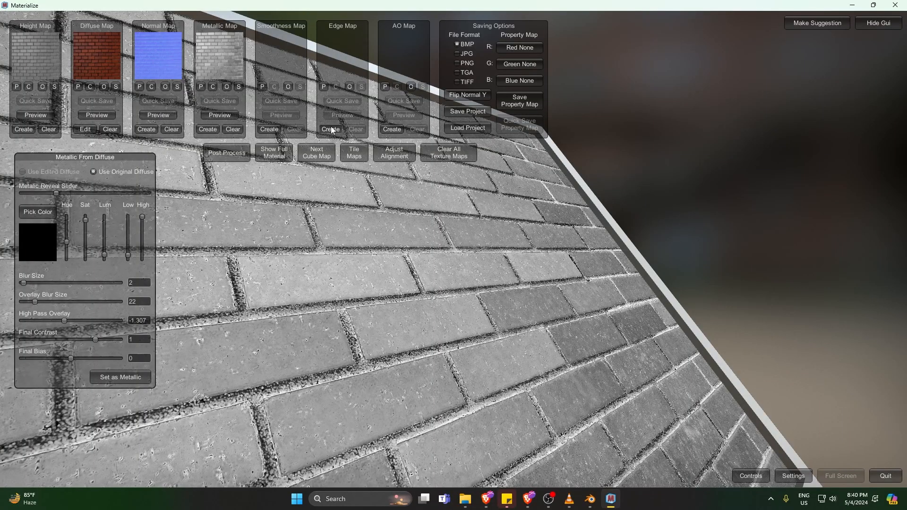
scroll(337, 272, down, 3)
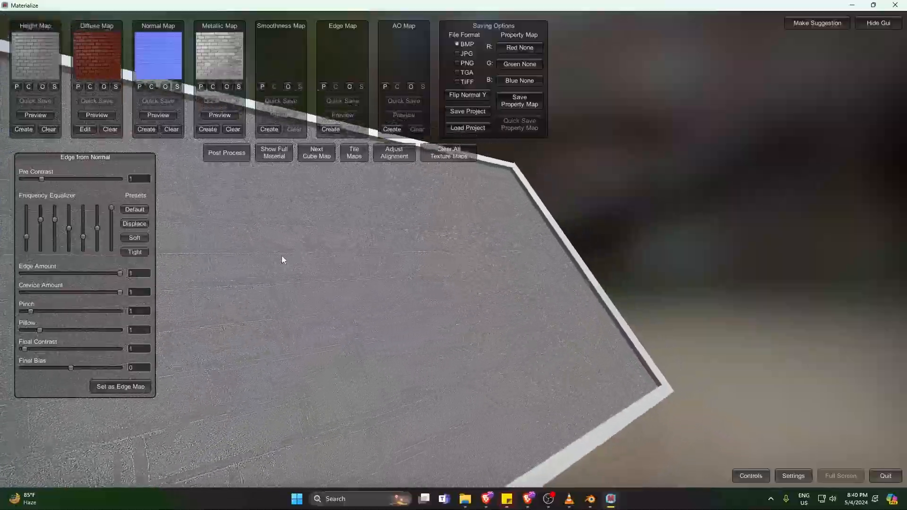
scroll(383, 291, up, 5)
scroll(387, 302, down, 3)
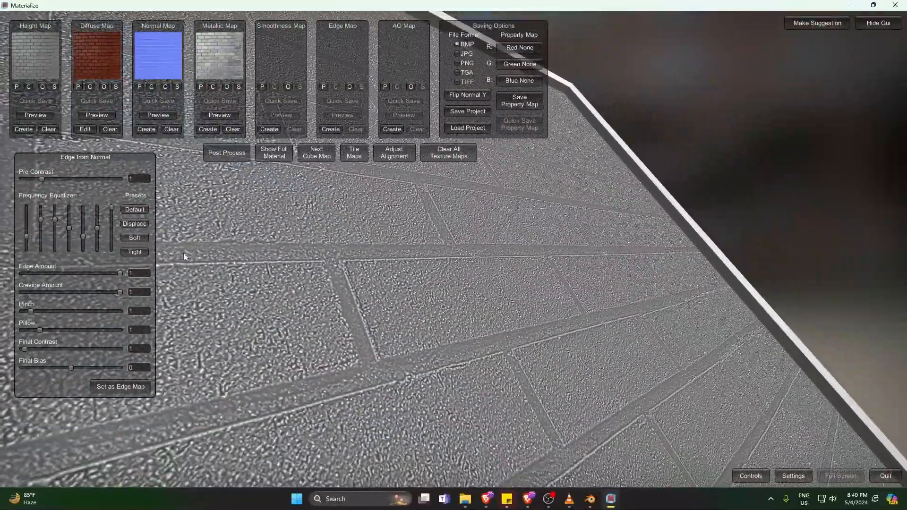
drag(42, 179, 53, 197)
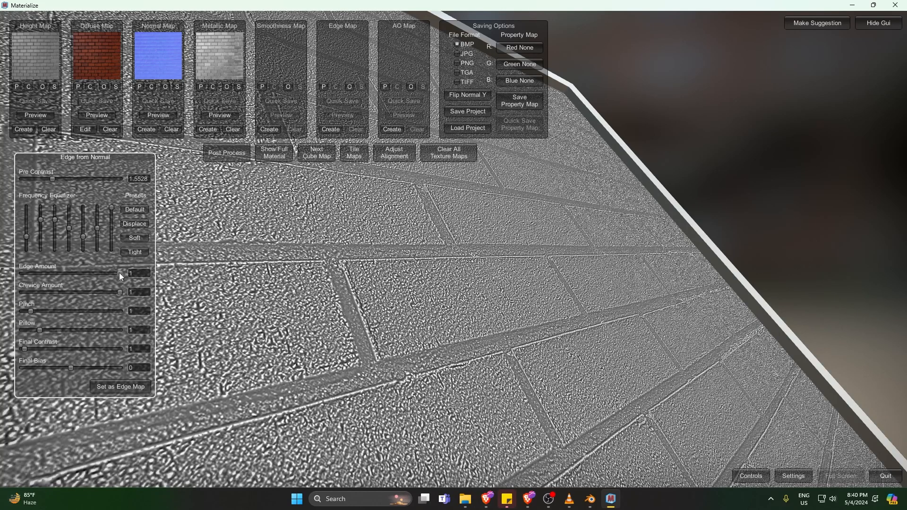
mouse_move(119, 273)
mouse_down()
mouse_move(93, 274)
mouse_move(109, 276)
mouse_up()
drag(32, 312, 44, 329)
click(106, 384)
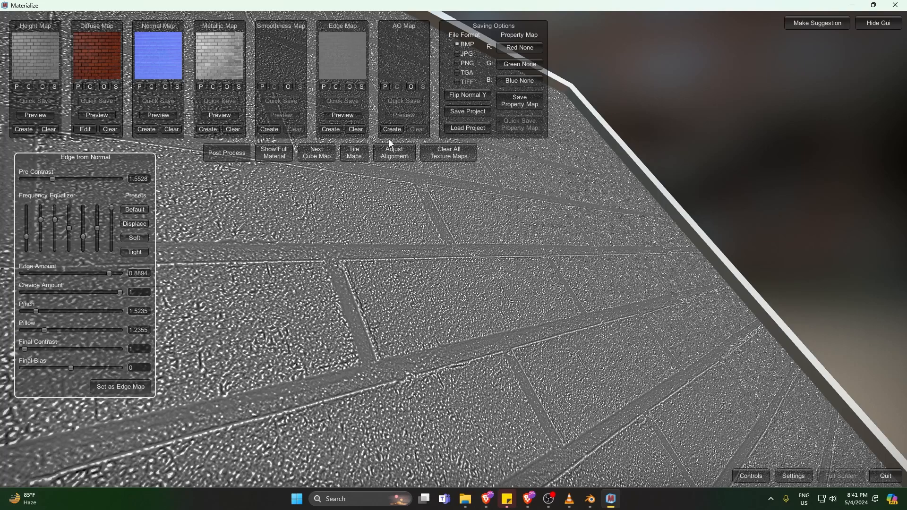
Step: Choose PNG as the file format and save the height map as "he" in the maps folder
click(456, 64)
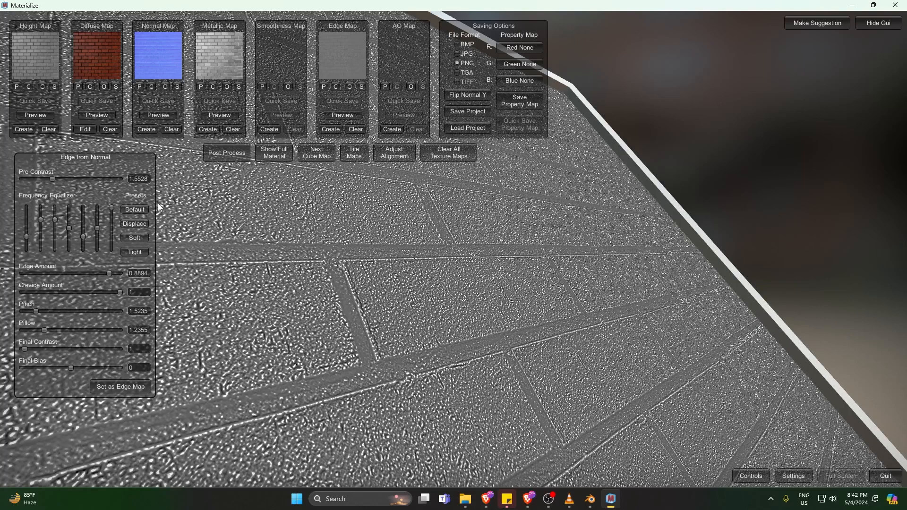
click(54, 88)
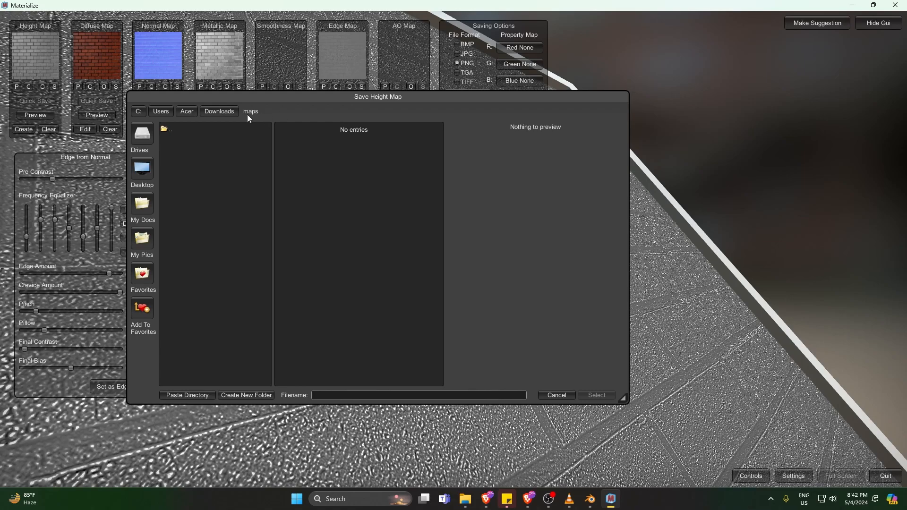
click(325, 395)
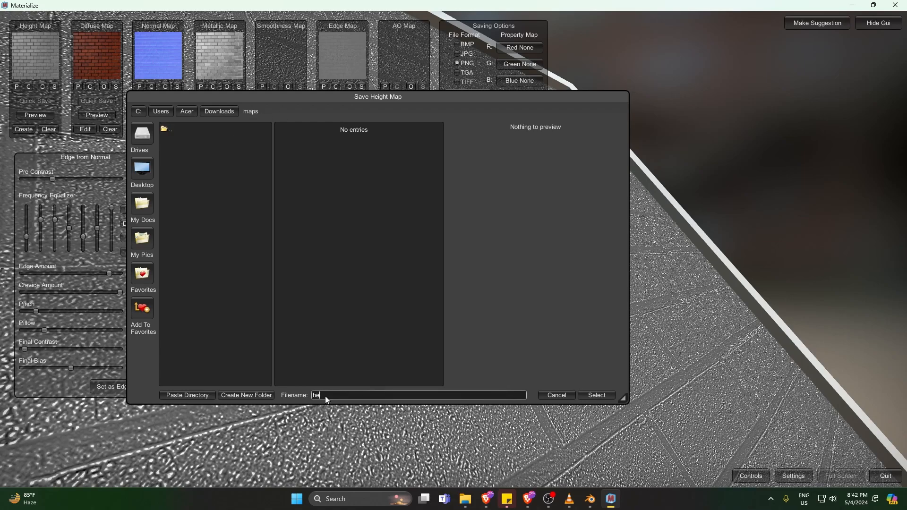
text(he)
click(556, 394)
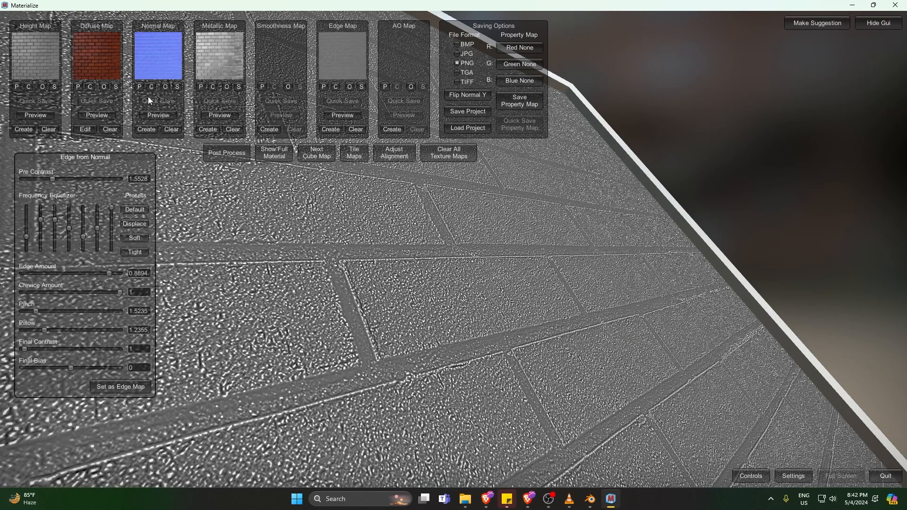
Step: Save the normal map as "no" and the metallic map as "me" in the maps folder
click(175, 87)
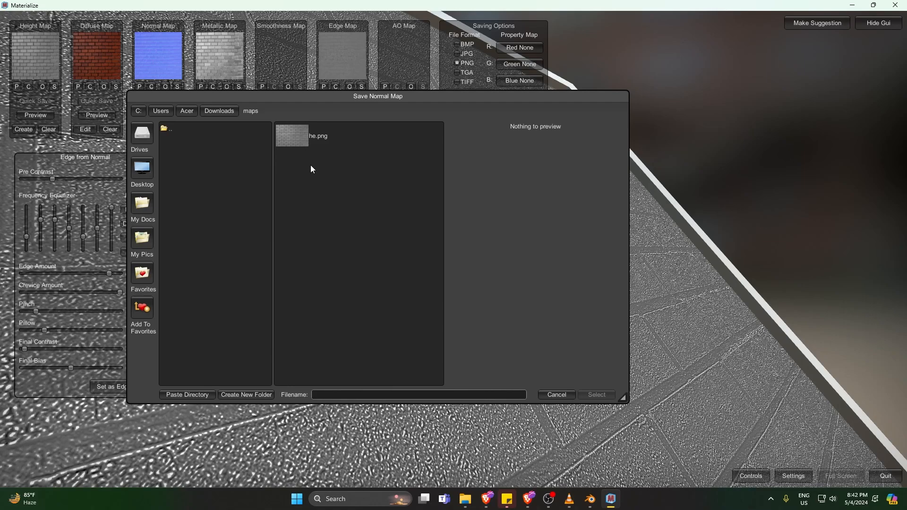
click(350, 394)
text(n)
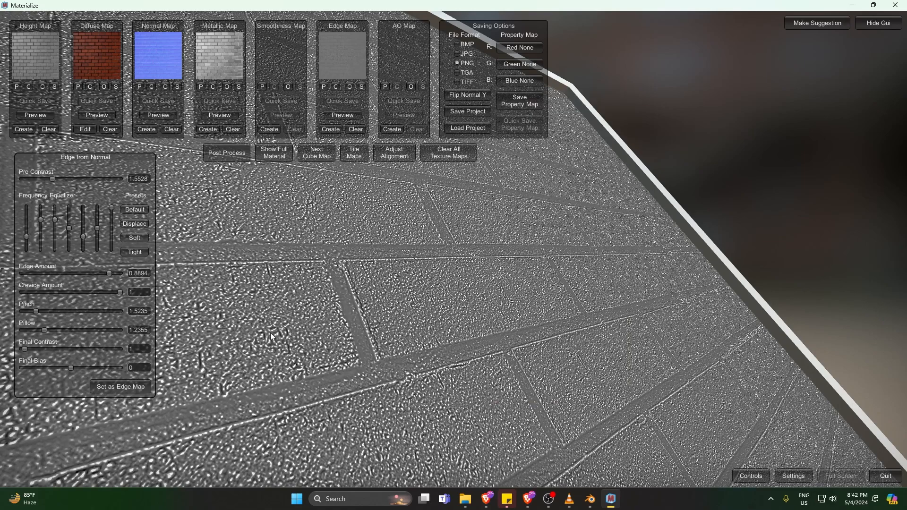
click(239, 87)
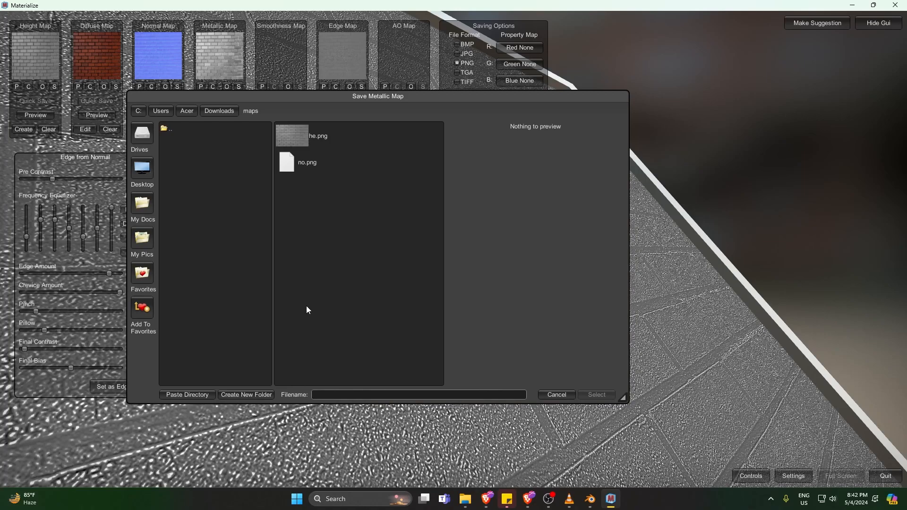
click(331, 395)
text(me)
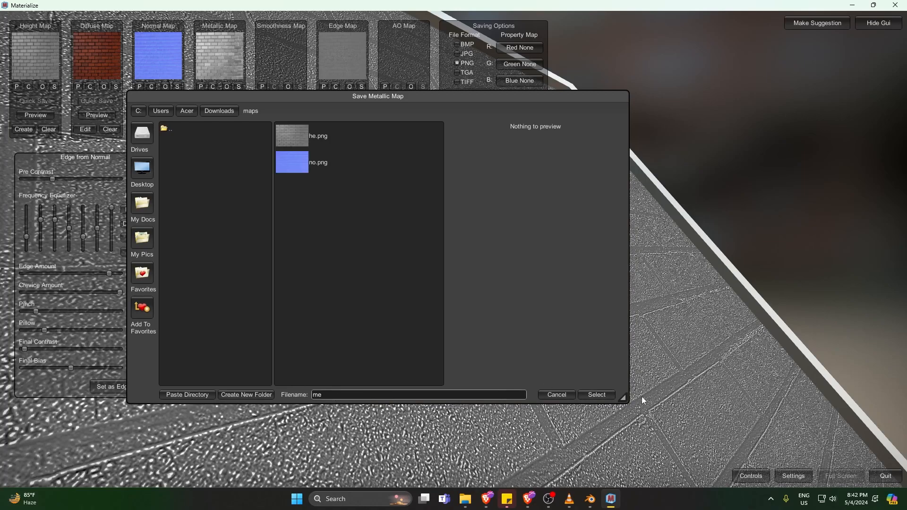
click(597, 395)
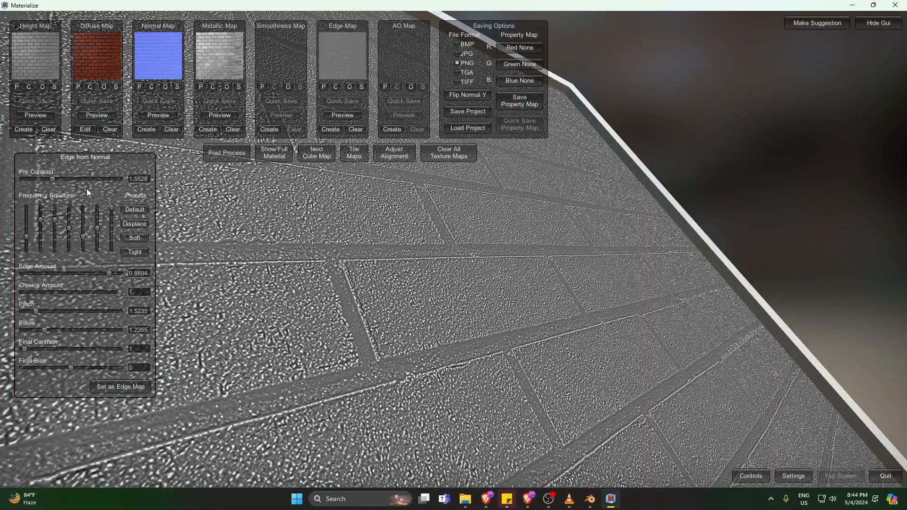
scroll(318, 250, down, 5)
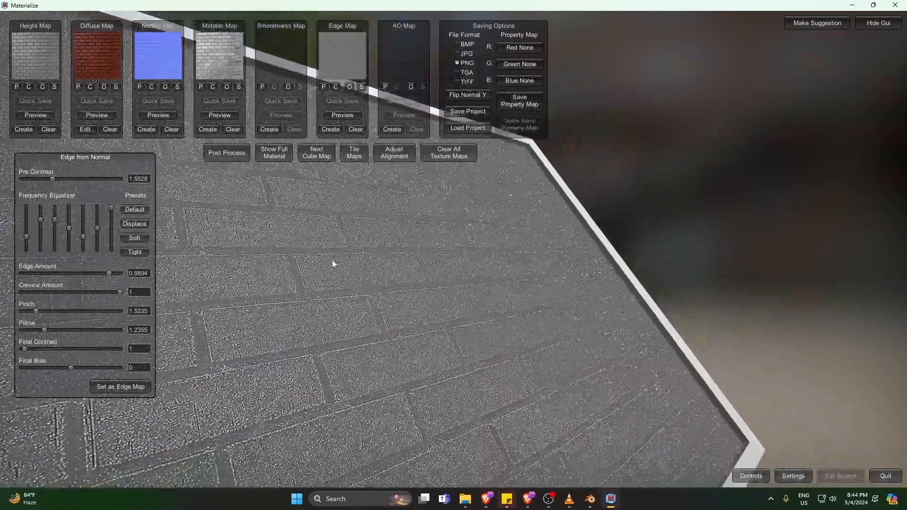
drag(417, 332, 381, 259)
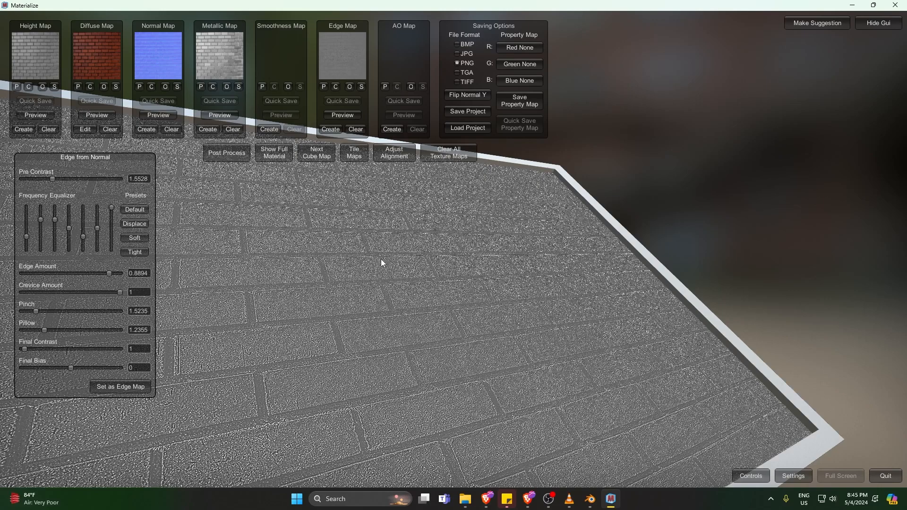
right_drag(381, 260, 396, 271)
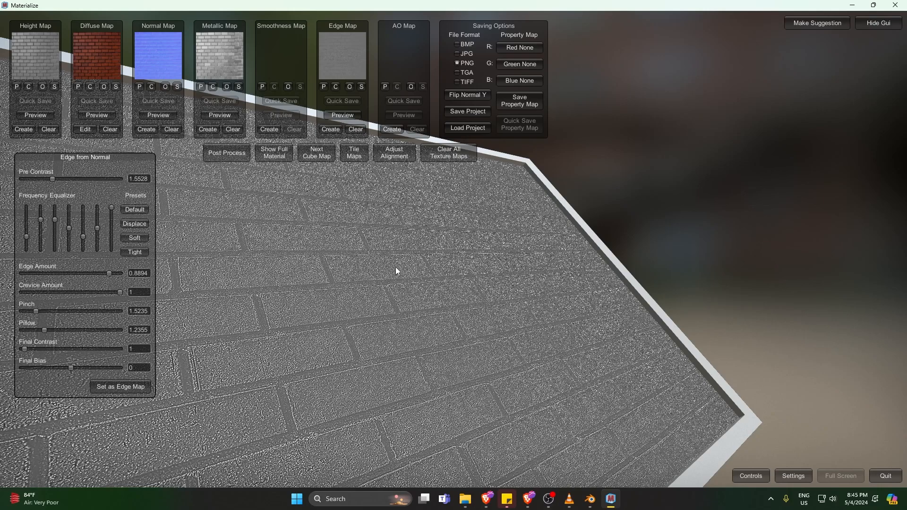
drag(396, 270, 364, 289)
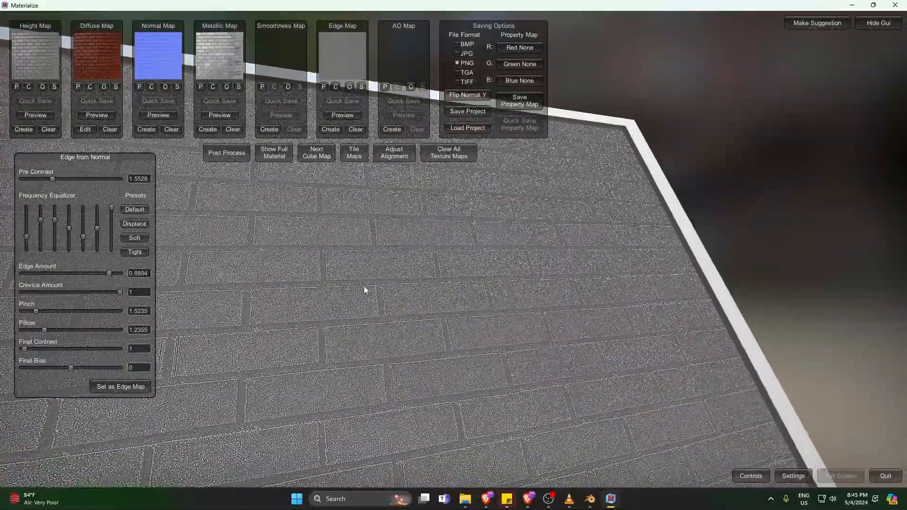
drag(364, 286, 401, 264)
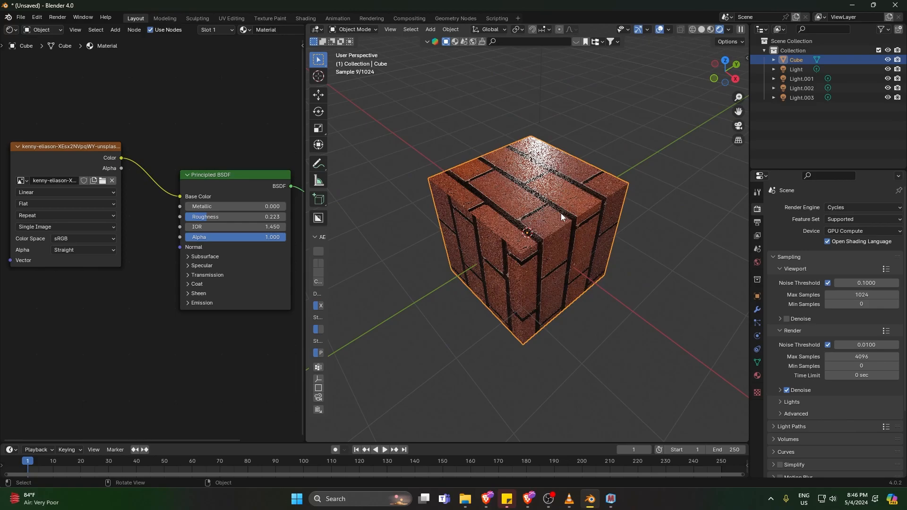
Step: In Blender, duplicate the brick cube and move the copy along the negative Y axis, clear of the original
right_click(560, 213)
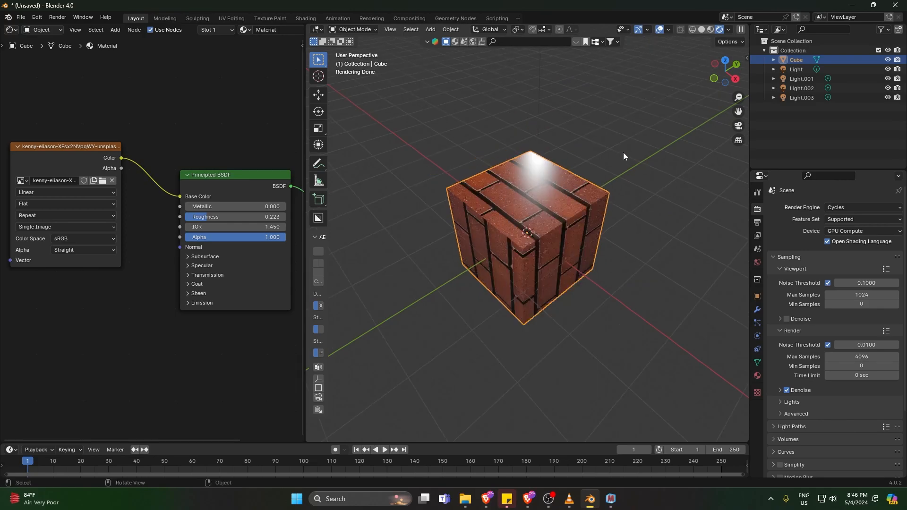
middle_drag(622, 152, 517, 273)
key(shift+d)
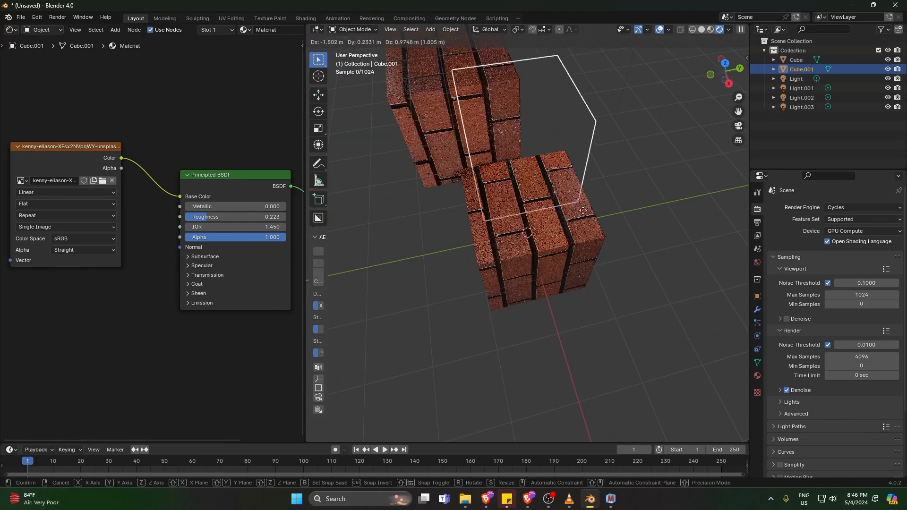
right_click(536, 276)
key(g)
key(y)
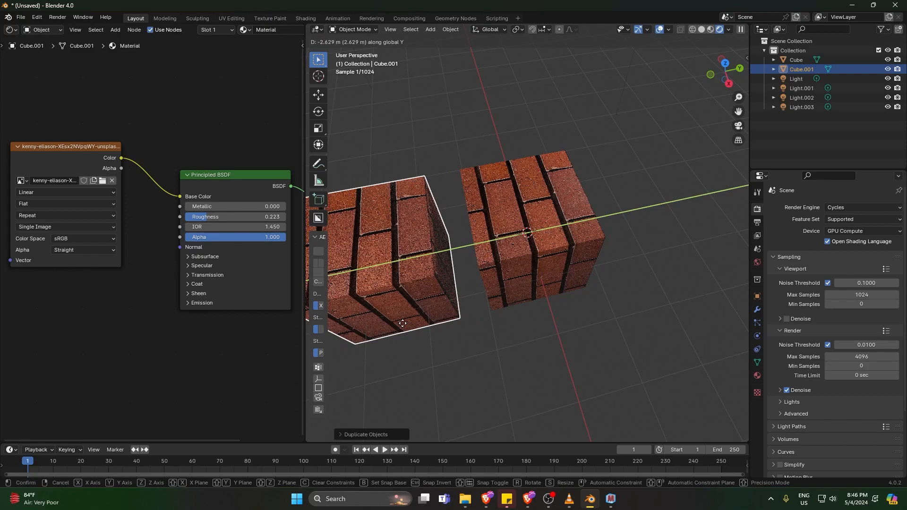
click(373, 266)
mouse_move(373, 266)
shift+middle_down()
mouse_move(403, 250)
mouse_move(364, 276)
shift+middle_up()
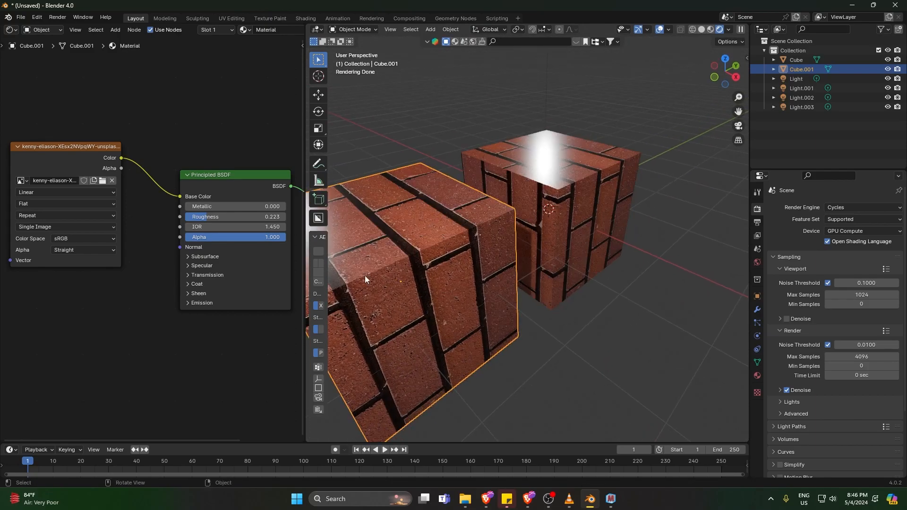
Step: Make the duplicated cube's material a separate single-user copy, and select each cube to check its assigned material
scroll(208, 36, down, 5)
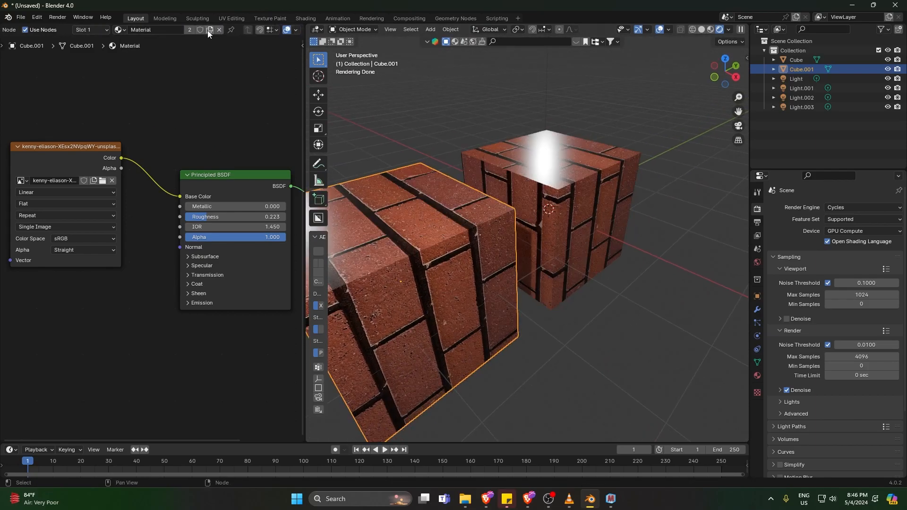
click(209, 30)
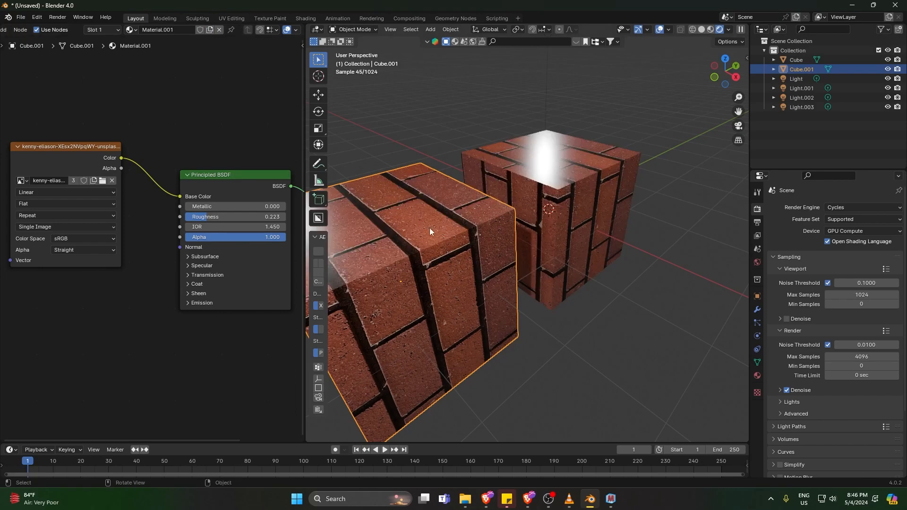
click(567, 167)
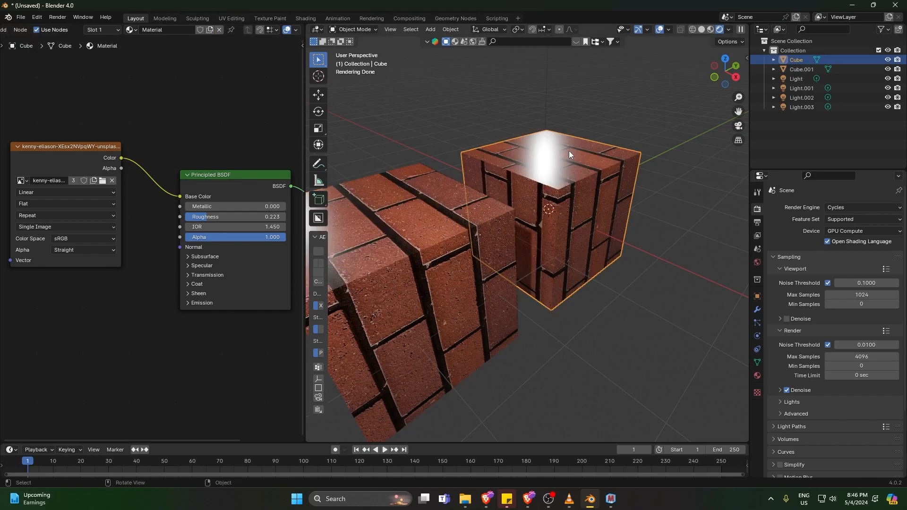
click(369, 222)
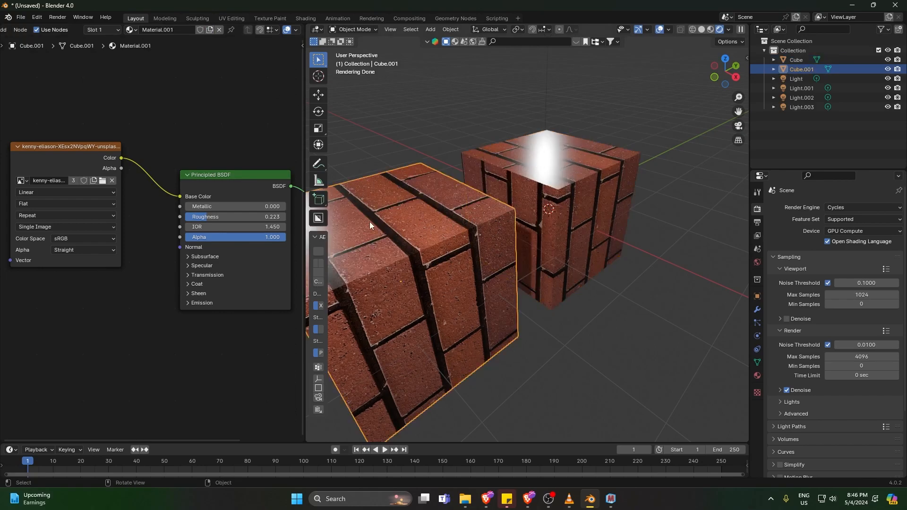
Step: Select the original cube and move its brick image texture node farther from the Principled BSDF to make room
middle_drag(458, 234, 525, 194)
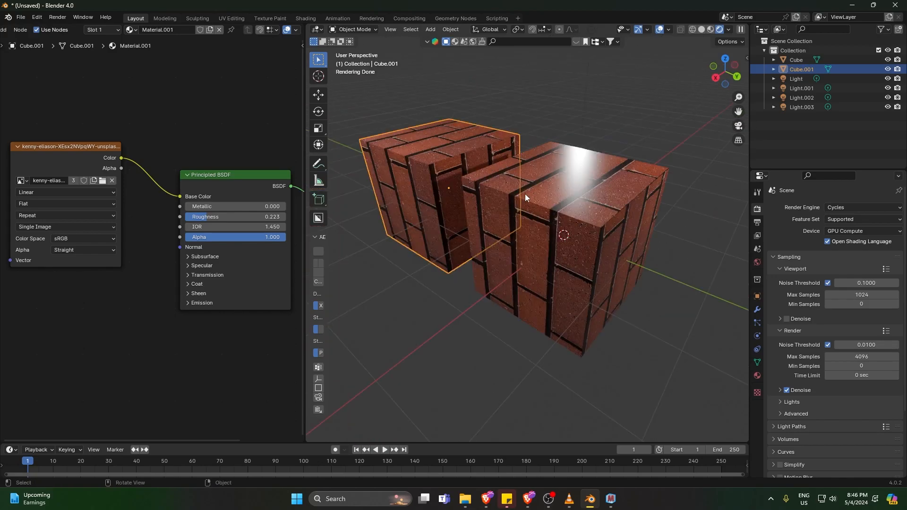
click(566, 200)
middle_drag(605, 216, 557, 205)
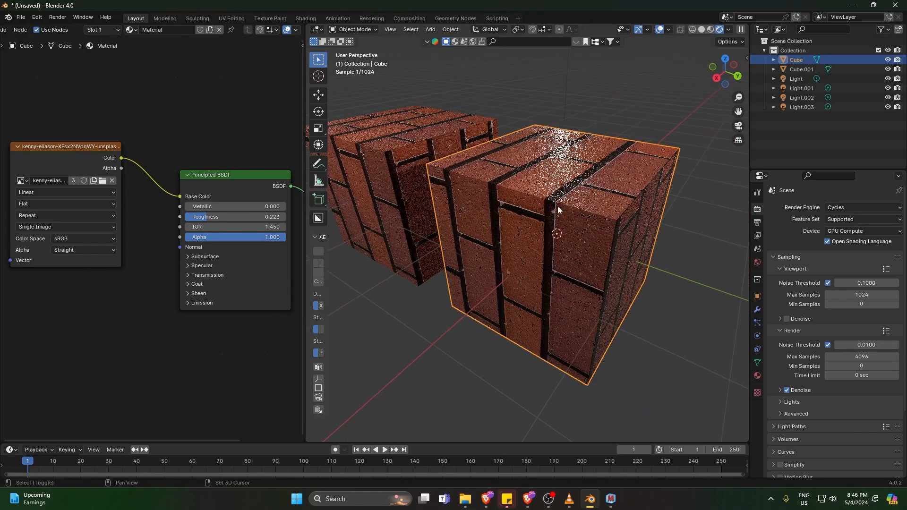
drag(69, 145, 29, 88)
scroll(100, 178, down, 3)
middle_drag(191, 181, 238, 158)
click(76, 264)
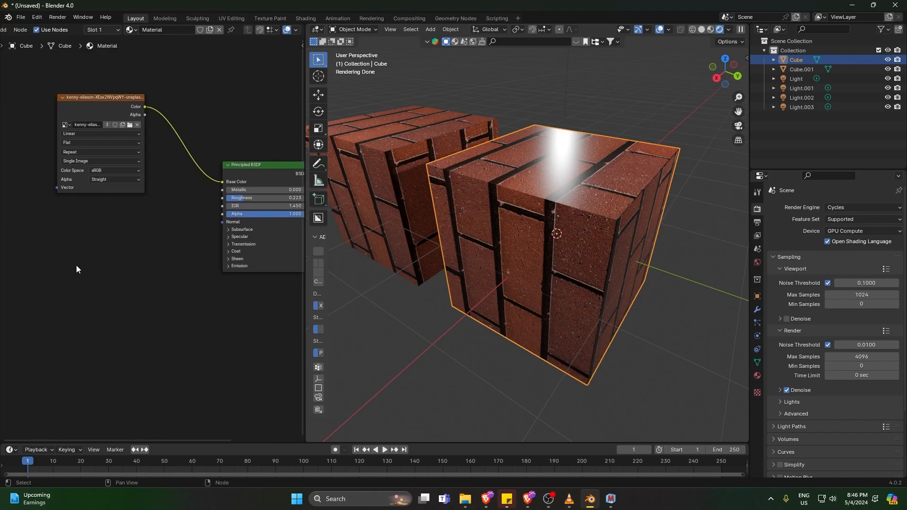
drag(13, 80, 167, 200)
Step: Add ro.png from the maps folder as an image texture, connect its Color to Roughness, and set its color space to Non-Color
key(alt+Tab)
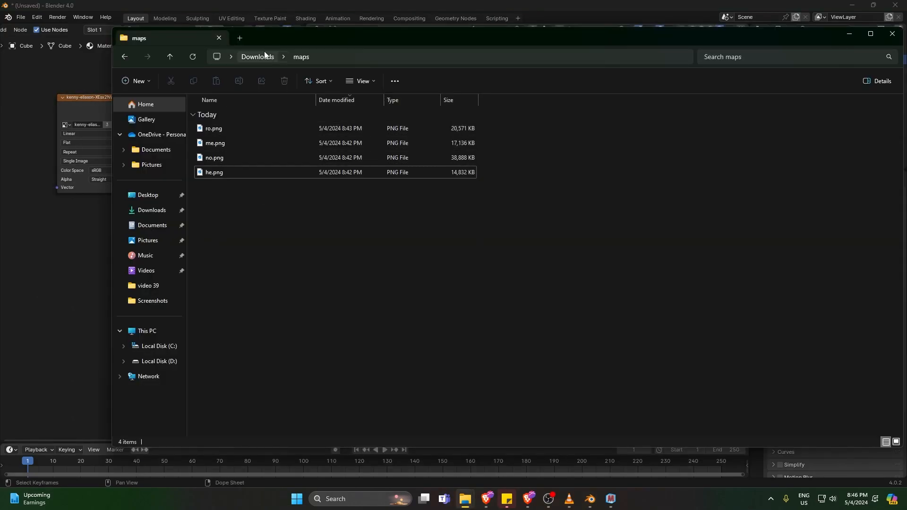
drag(290, 40, 606, 84)
drag(539, 171, 71, 215)
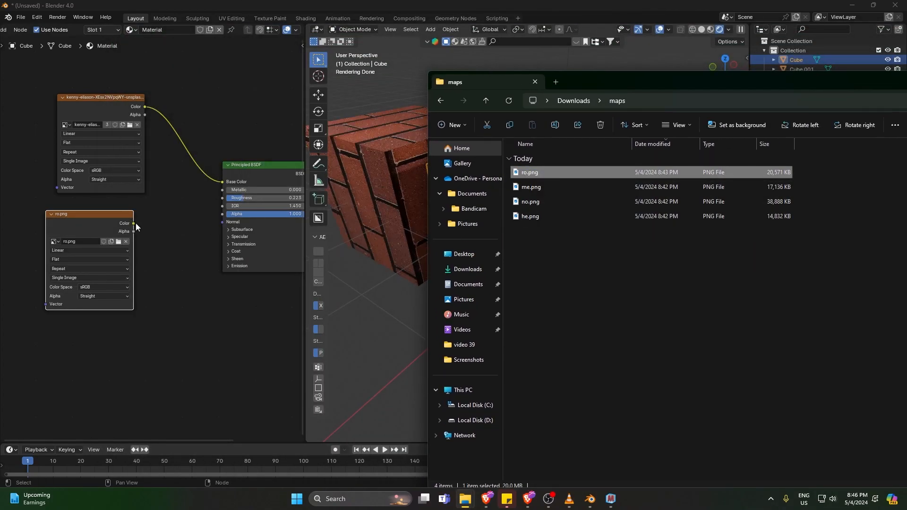
drag(134, 222, 222, 198)
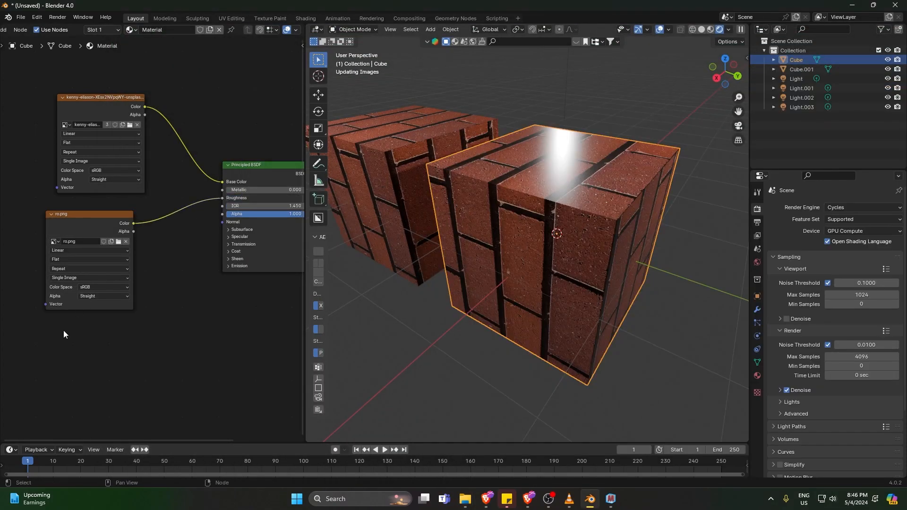
click(102, 285)
click(168, 344)
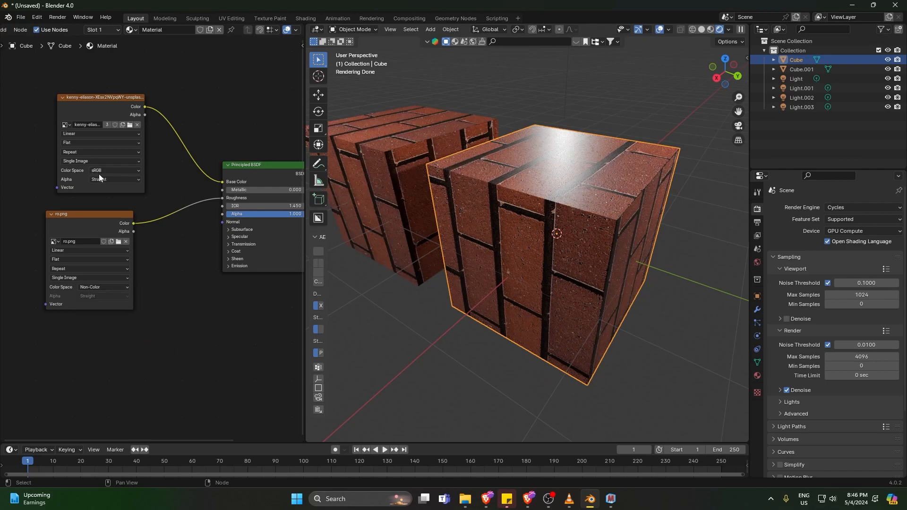
drag(81, 213, 56, 205)
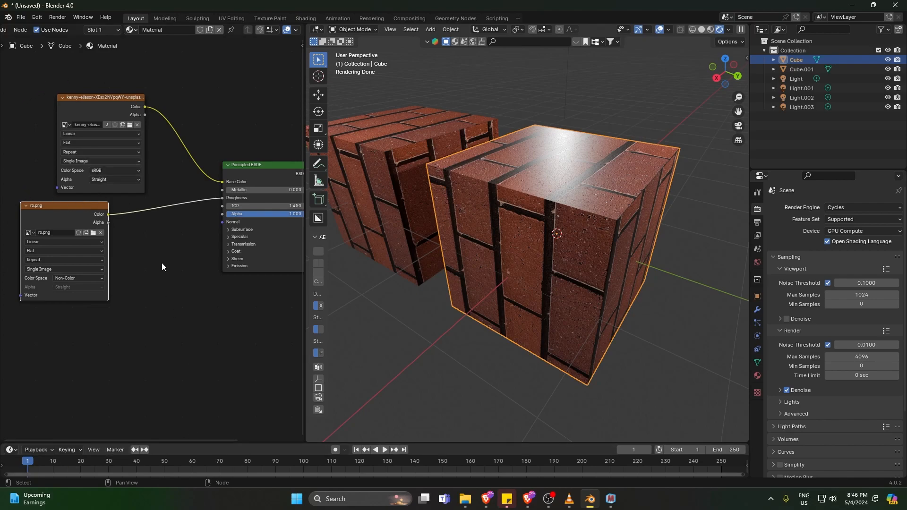
Step: Add me.png from the maps folder, connect its Color to Metallic, set it to Non-Color, and place the node beside the other textures
middle_drag(115, 347, 173, 271)
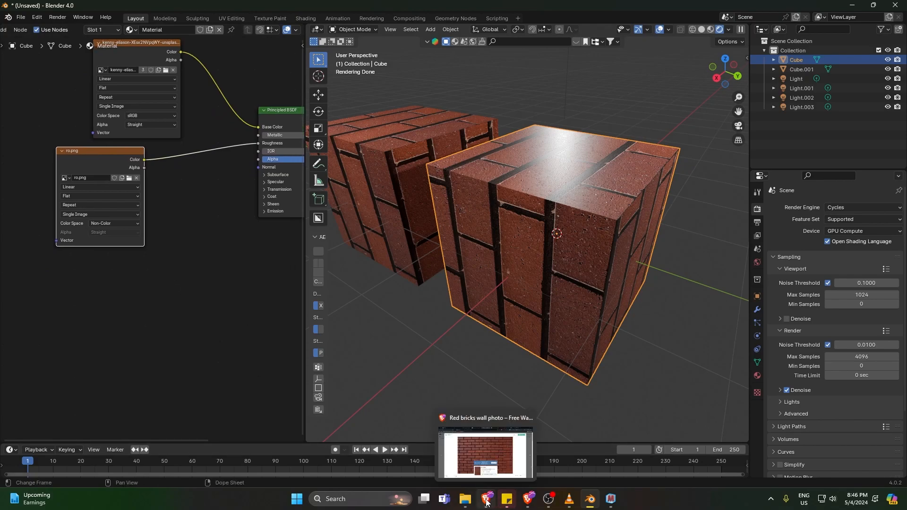
click(484, 451)
drag(522, 188, 102, 279)
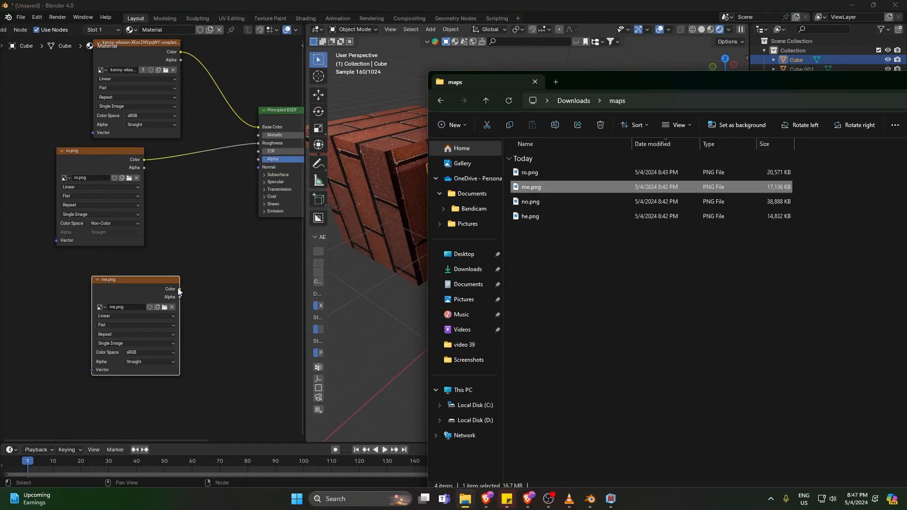
drag(180, 289, 258, 135)
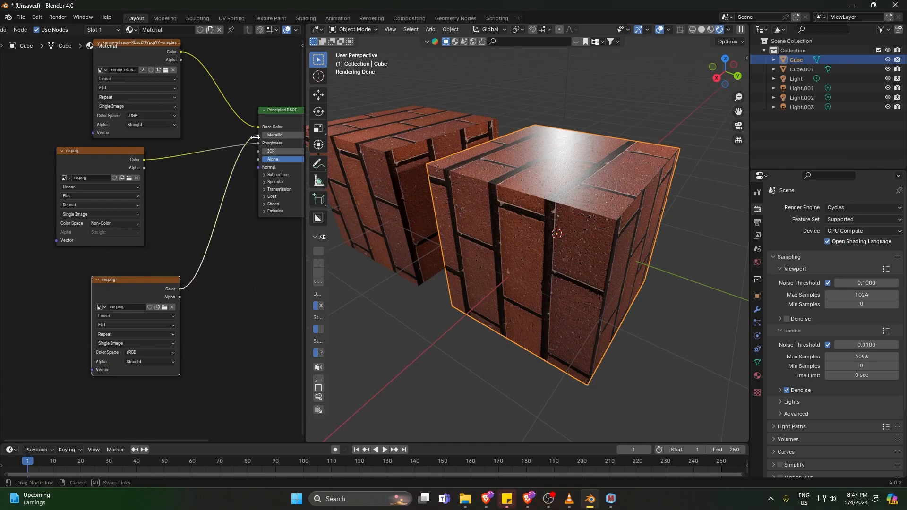
click(135, 353)
click(198, 408)
middle_drag(535, 192, 574, 195)
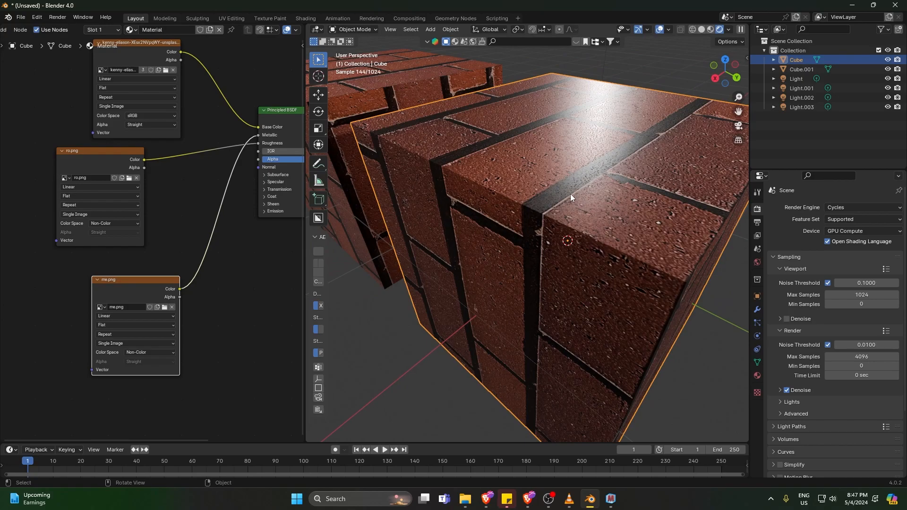
drag(132, 280, 47, 104)
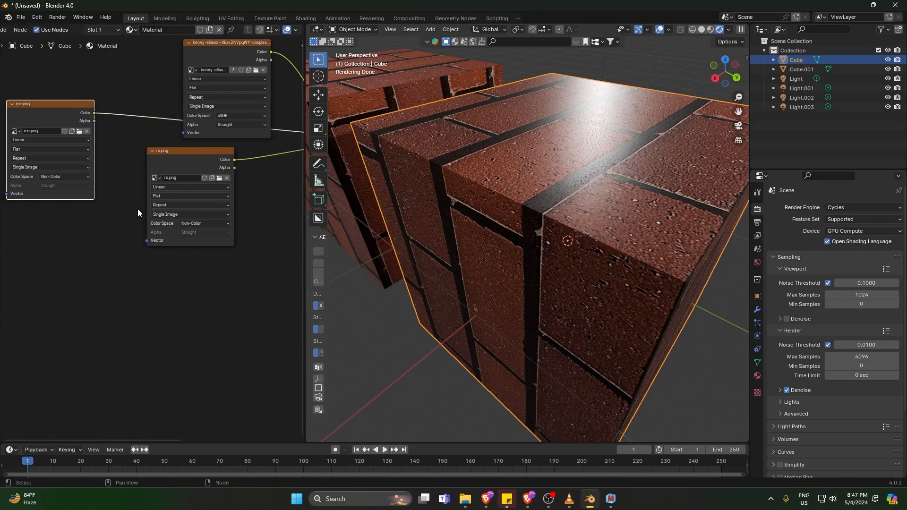
Step: Add no.png from the maps folder and feed its Color into the Color input of a new Normal Map node
middle_drag(118, 213, 30, 234)
key(alt+Tab)
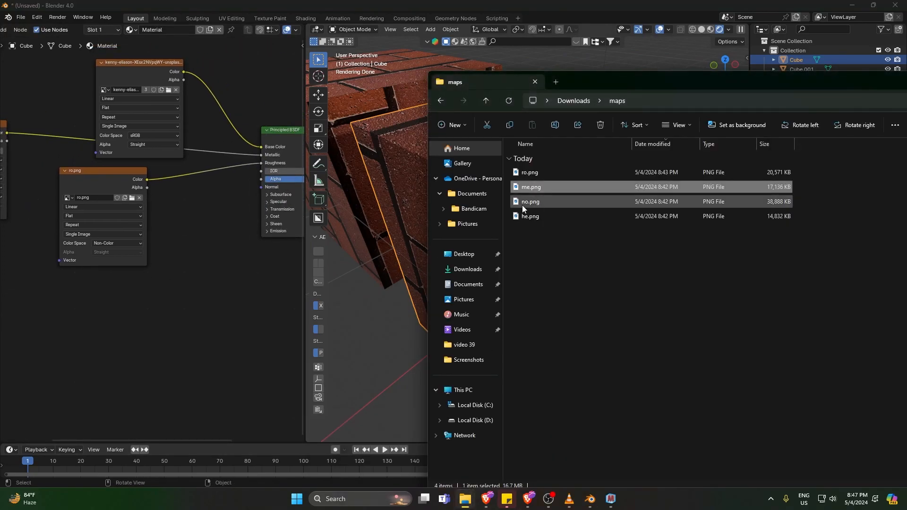
drag(524, 203, 12, 279)
click(132, 280)
key(shift+a)
click(132, 280)
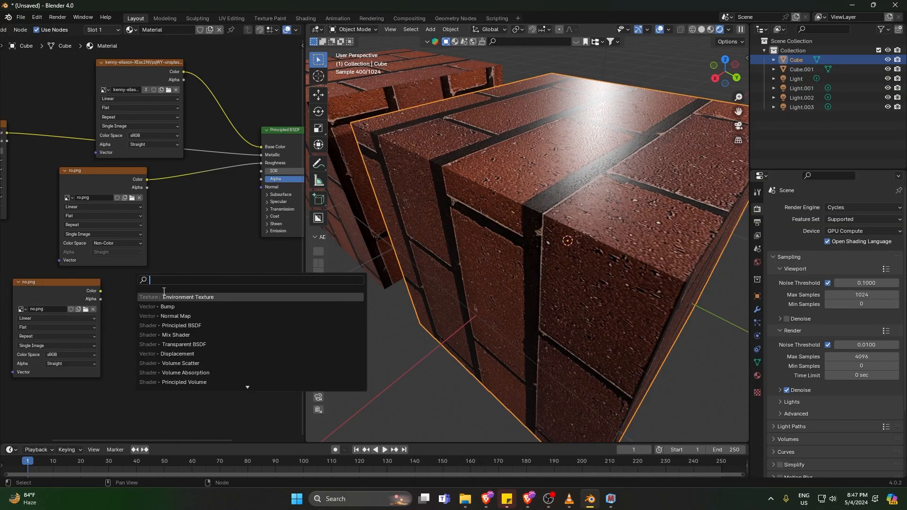
text(normal)
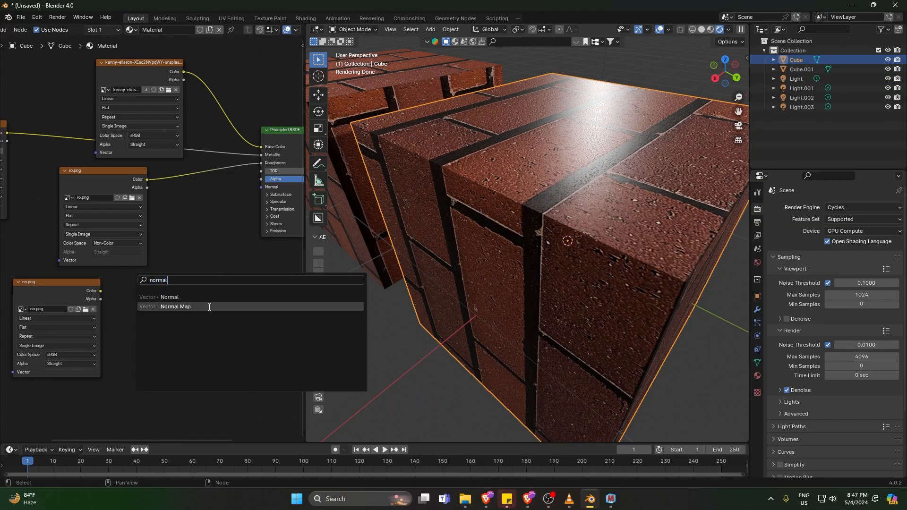
click(209, 306)
click(157, 270)
drag(100, 291, 157, 317)
click(127, 335)
key(shift+a)
click(127, 336)
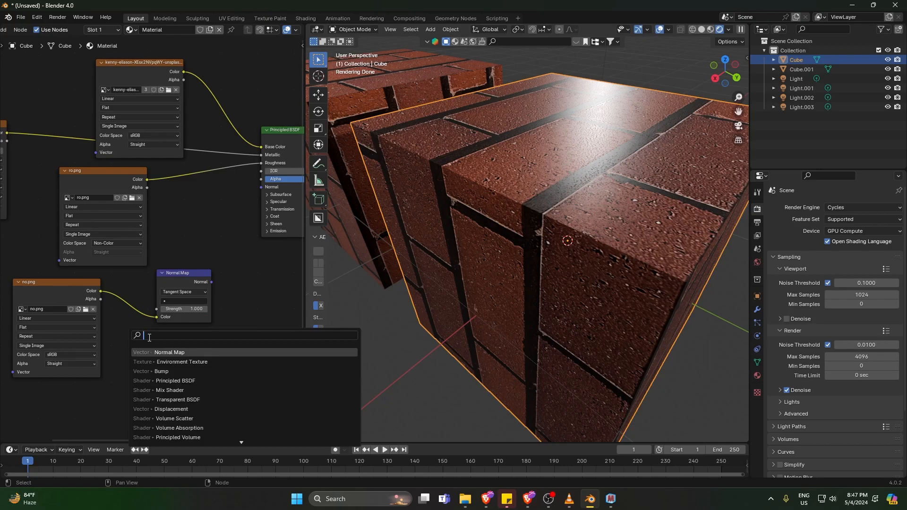
click(109, 356)
Step: Add he.png from the maps folder as an image texture and place a Bump node before the Principled BSDF
mouse_move(465, 498)
click(593, 446)
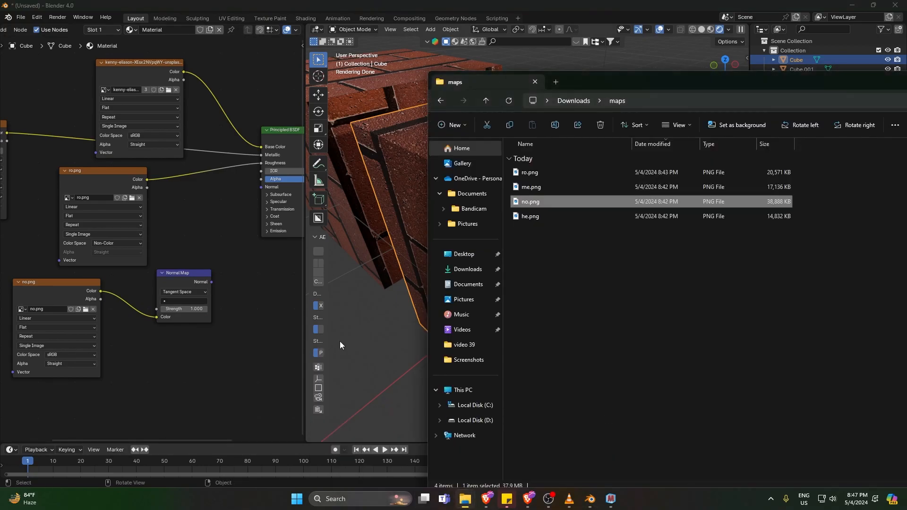
drag(543, 216, 14, 240)
key(shift+a)
text(bu)
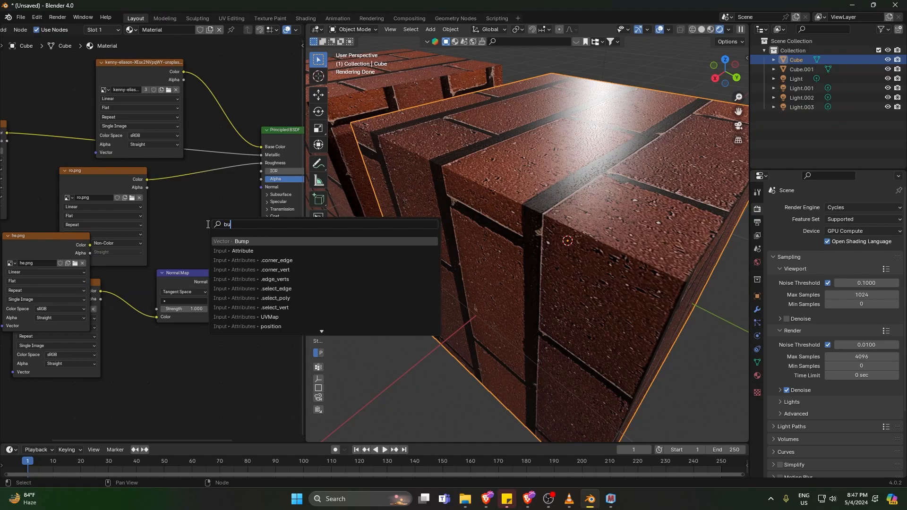
text(mp)
key(Return)
click(210, 220)
Step: Connect the Normal Map to the Bump's Normal, he.png's Color to its Height, and the Bump's output to the Principled BSDF Normal
drag(191, 272, 179, 299)
drag(208, 272, 211, 271)
drag(90, 244, 211, 263)
drag(252, 233, 260, 187)
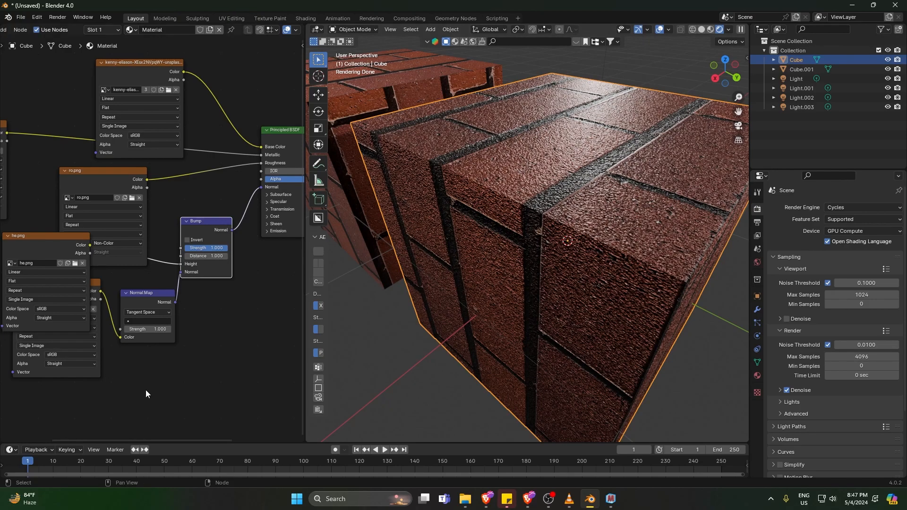
Step: Move the he.png node clear of the others and set the color space of he.png and no.png to Non-Color
click(38, 237)
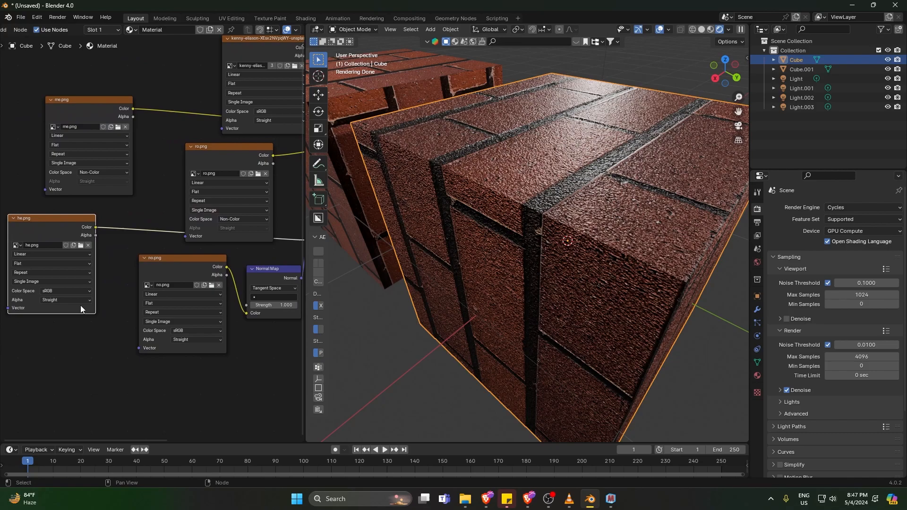
click(71, 292)
click(132, 348)
click(185, 331)
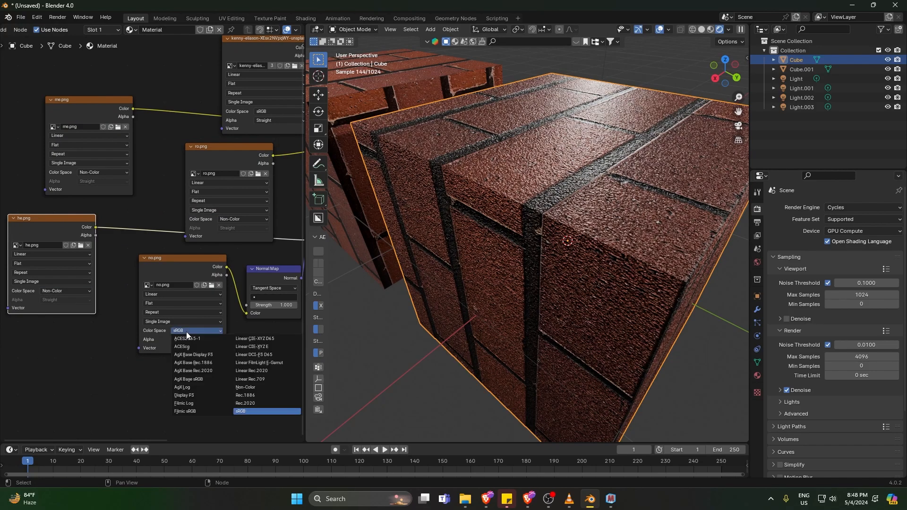
click(274, 387)
Step: Select the duplicate cube, try different Metallic and Roughness amounts on its Principled BSDF, and set both to 0
middle_drag(359, 340, 538, 258)
scroll(518, 256, up, 3)
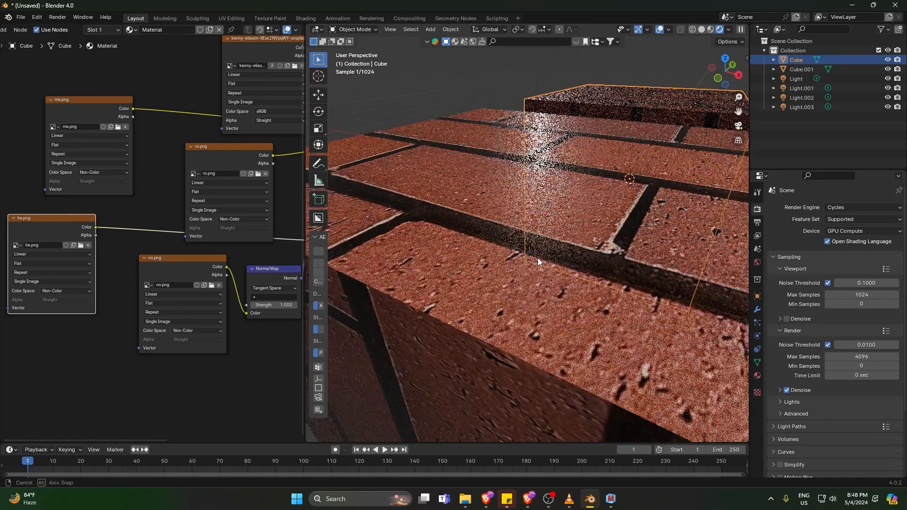
click(487, 190)
scroll(142, 166, up, 5)
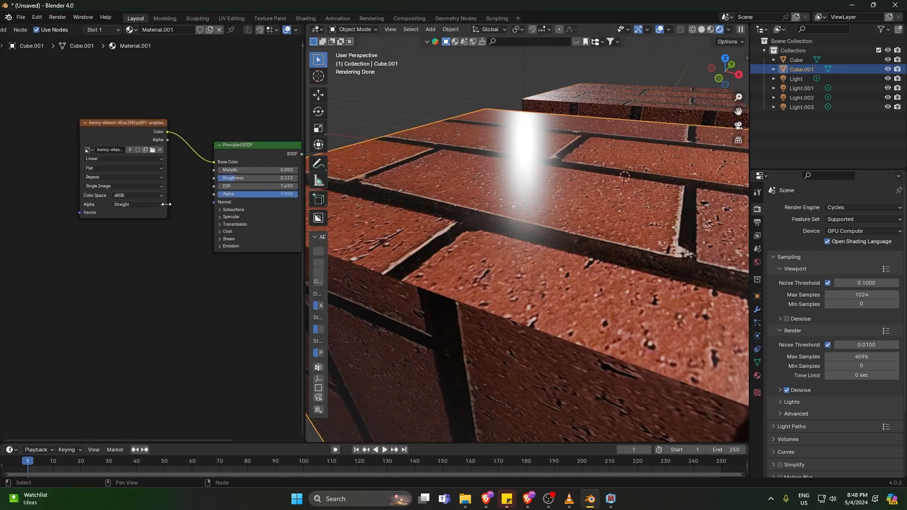
drag(170, 162, 239, 150)
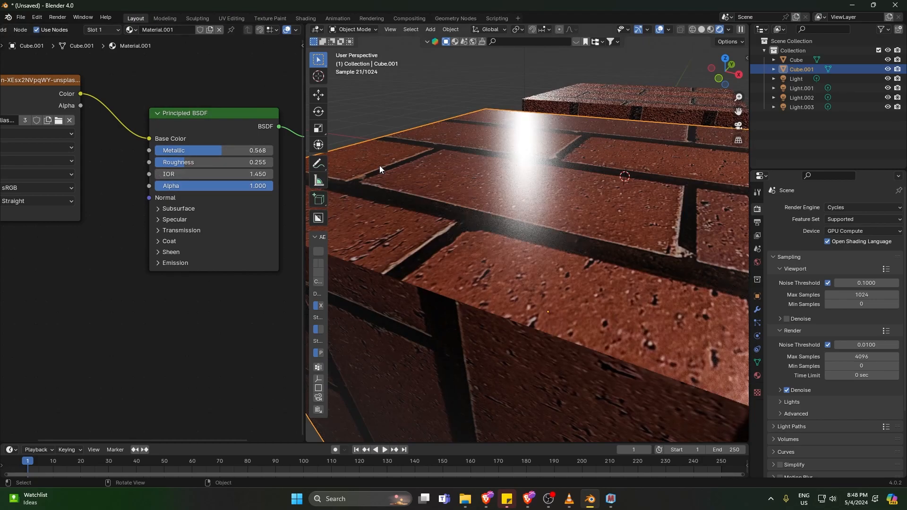
drag(187, 147, 121, 148)
drag(184, 162, 151, 162)
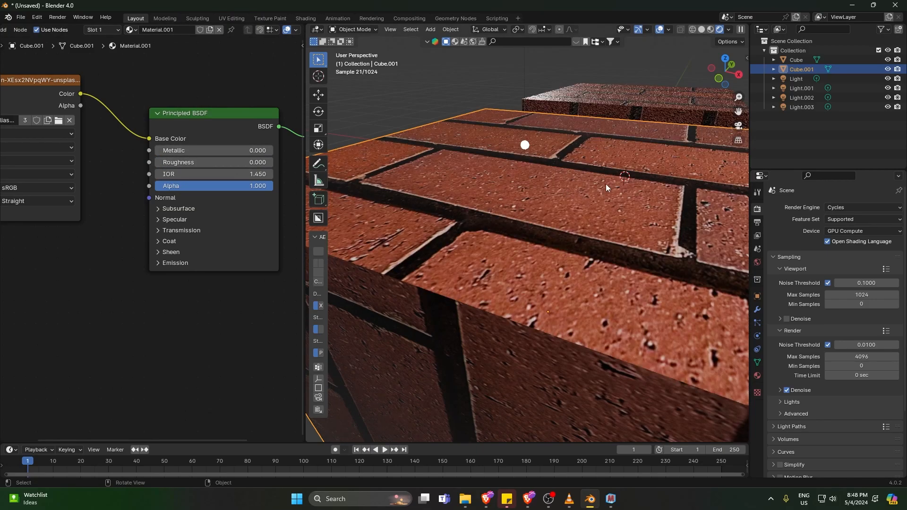
Step: Examine both cubes from several angles to compare the plain brick material with the one using texture maps
scroll(498, 172, down, 5)
middle_drag(530, 179, 508, 168)
middle_drag(657, 168, 582, 187)
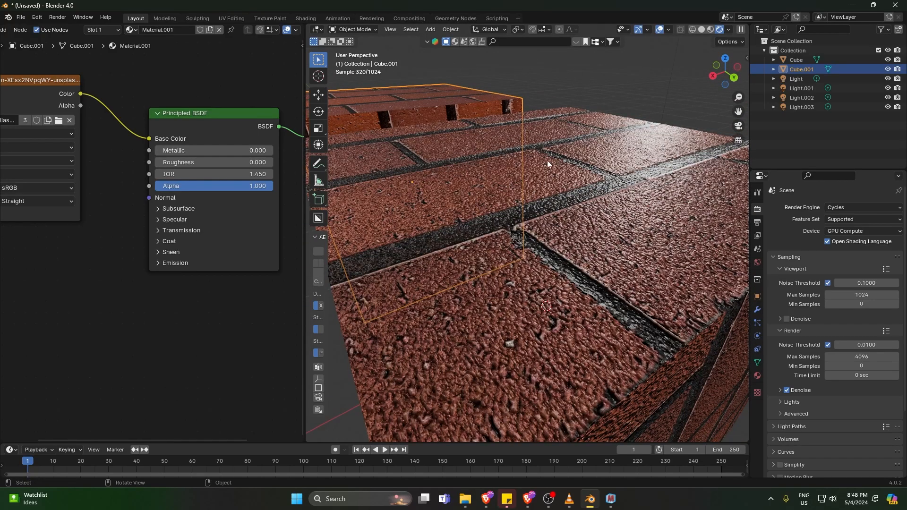
middle_drag(508, 166, 580, 257)
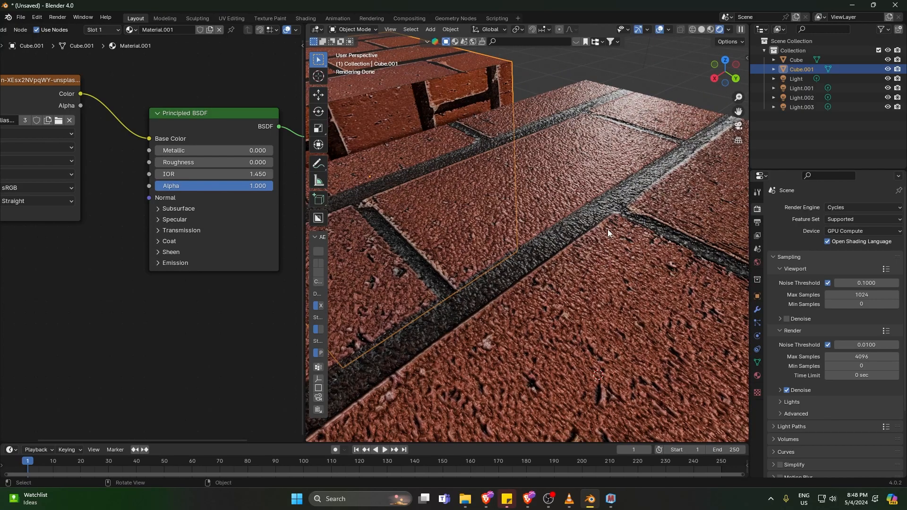
scroll(607, 233, down, 4)
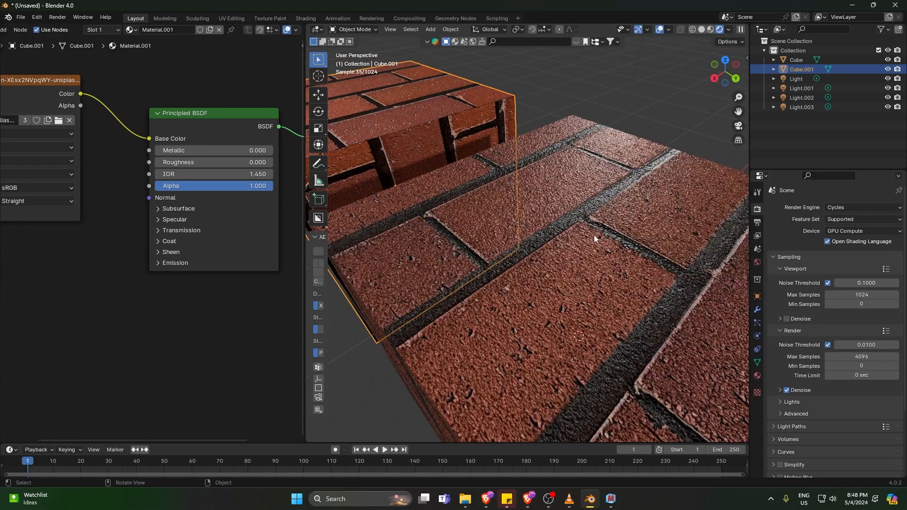
middle_drag(601, 247, 646, 198)
Step: Add a UV sphere to the scene at the 3D cursor
key(shift+a)
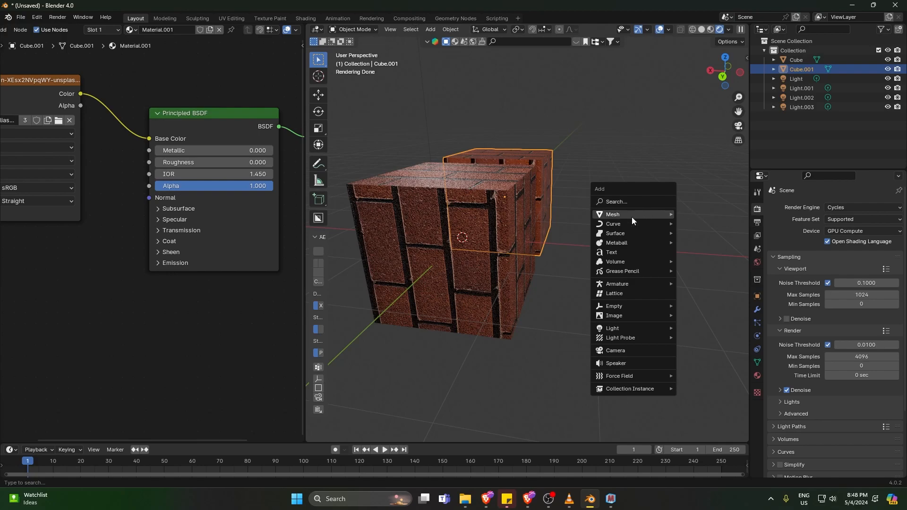
mouse_move(631, 216)
click(730, 243)
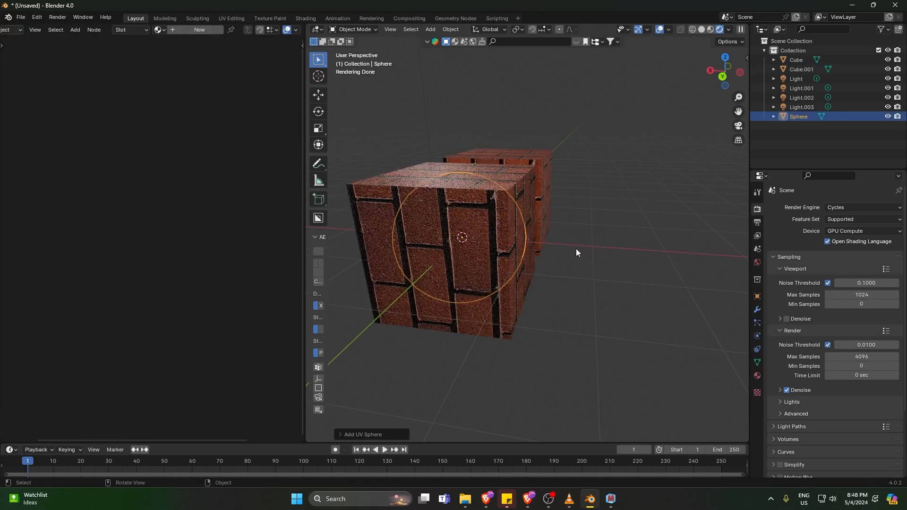
Step: Move the new sphere along the X axis clear of the cubes and shade it smooth
key(g)
key(y)
key(x)
click(539, 241)
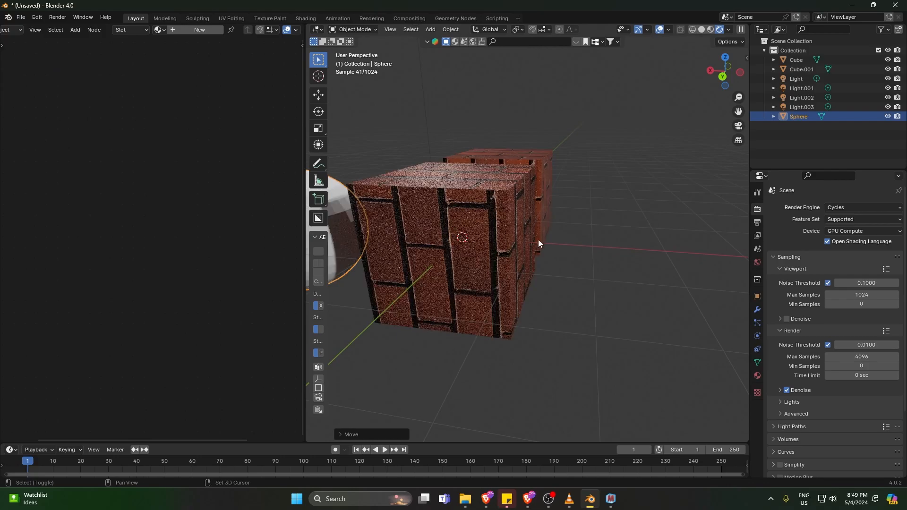
middle_drag(403, 205, 468, 161)
right_click(496, 248)
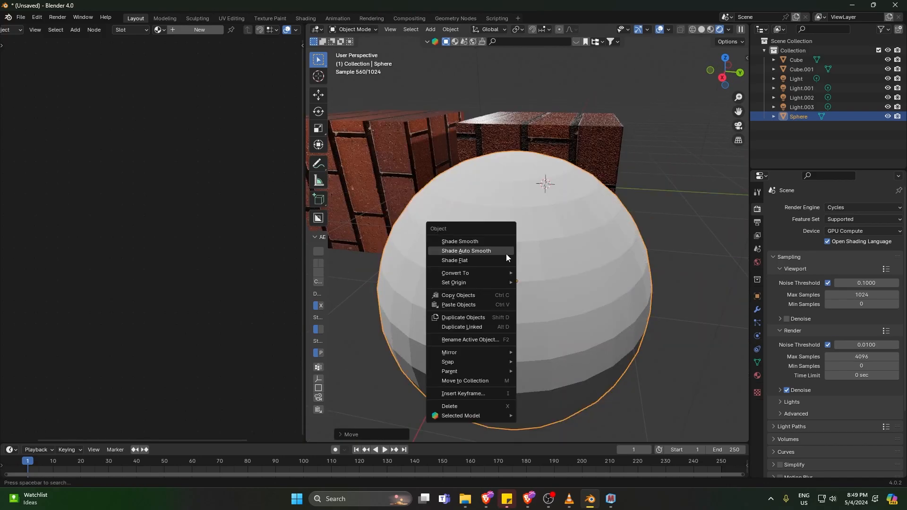
click(492, 241)
Step: Duplicate the smooth sphere and place the copy beside the original, in front of the other cube
scroll(530, 251, down, 5)
key(shift+d)
click(613, 280)
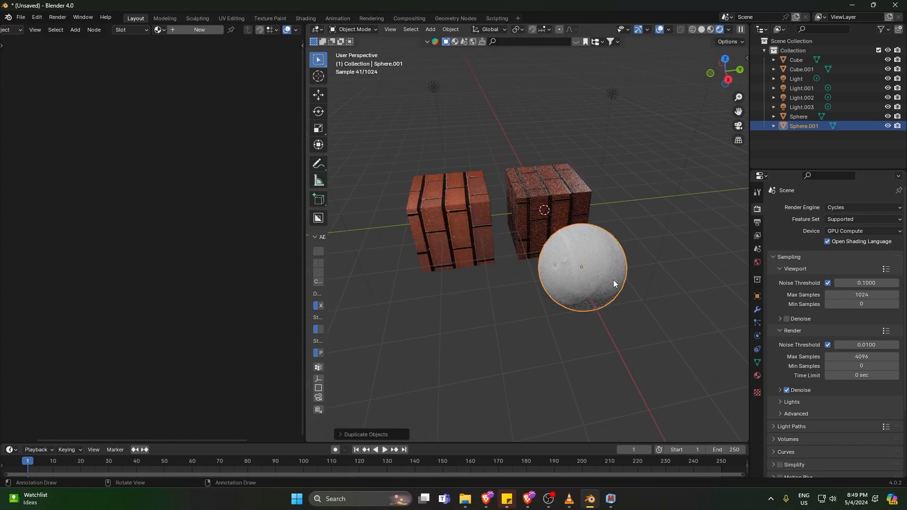
middle_drag(613, 280, 591, 256)
scroll(516, 239, up, 3)
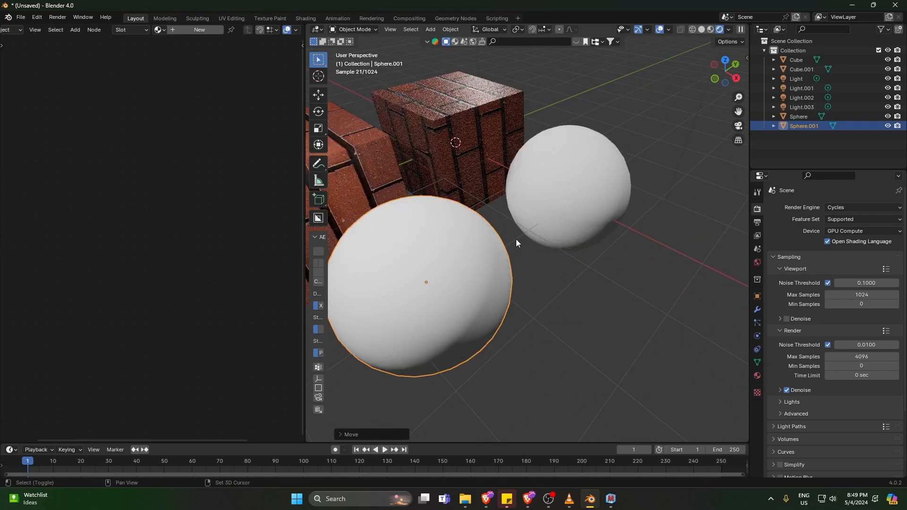
shift+middle_drag(516, 239, 570, 225)
Step: Assign the existing Material to the duplicate sphere and Material.001 to the original sphere
click(159, 29)
click(175, 45)
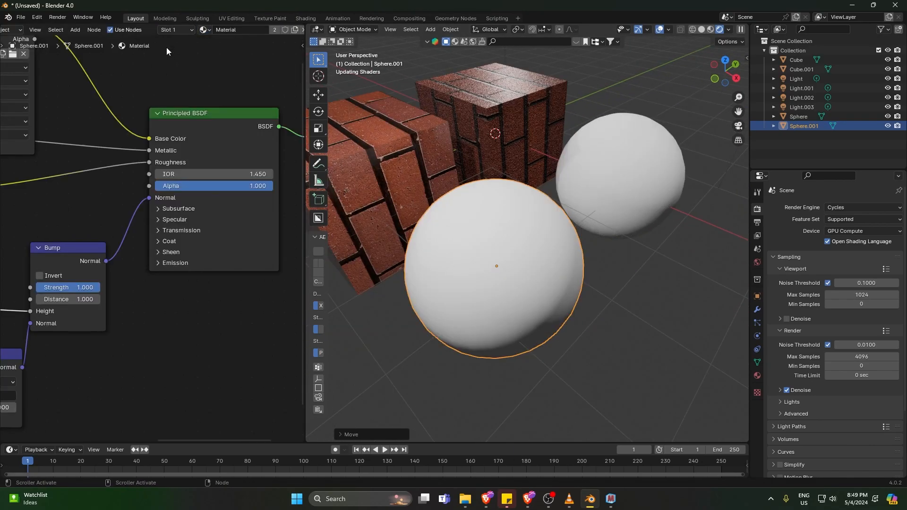
middle_drag(486, 231, 576, 191)
click(576, 192)
click(165, 30)
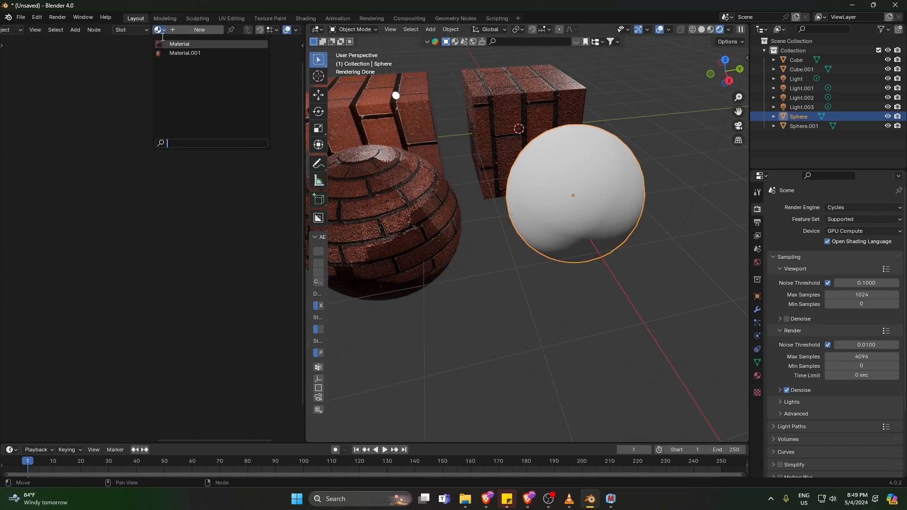
click(175, 52)
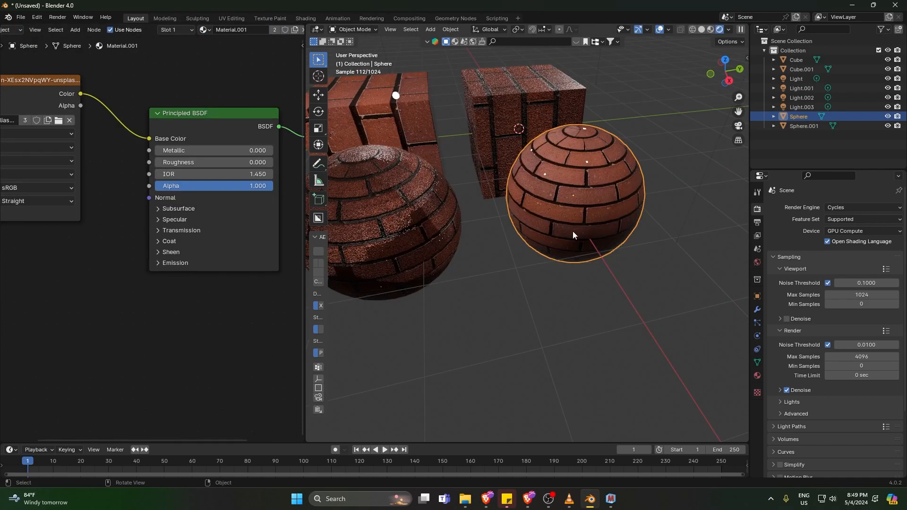
Step: Examine both brick spheres from different angles and select the duplicate sphere that uses the texture maps
middle_drag(572, 231, 480, 229)
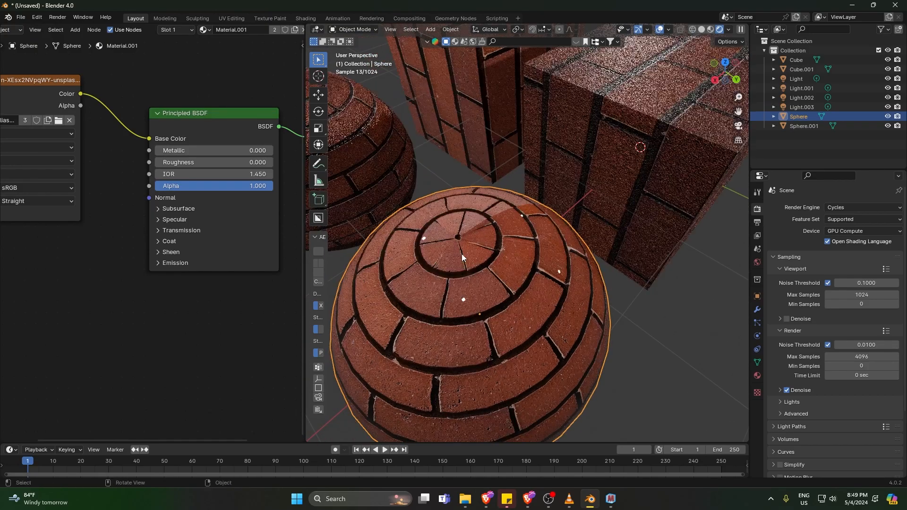
scroll(475, 243, down, 5)
scroll(414, 187, up, 3)
middle_drag(408, 186, 509, 205)
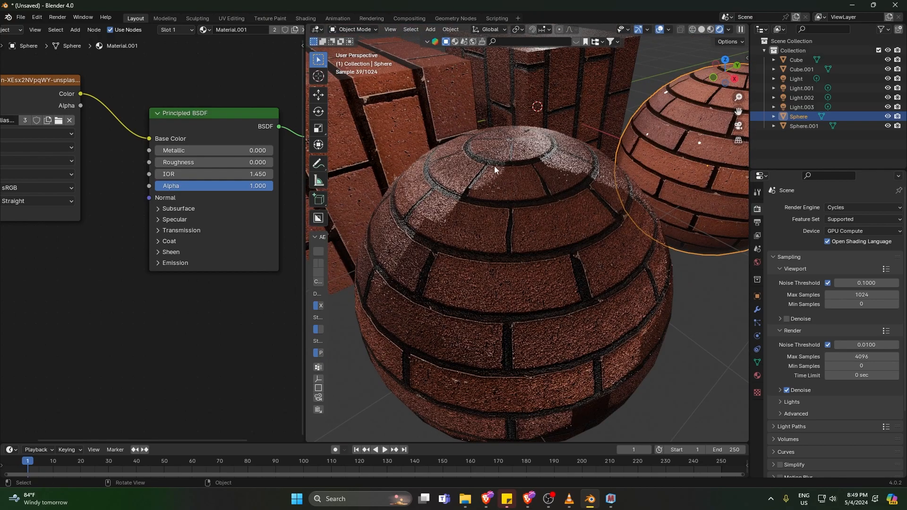
scroll(522, 176, down, 3)
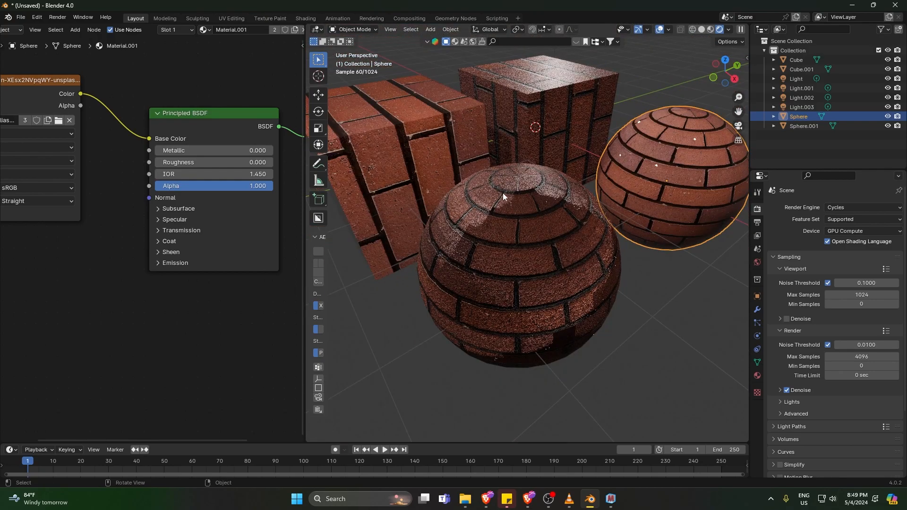
click(517, 205)
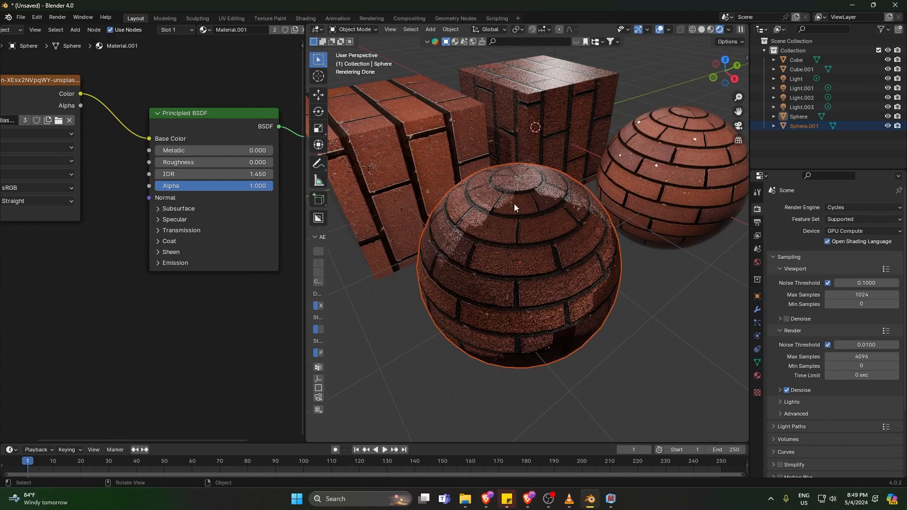
click(514, 234)
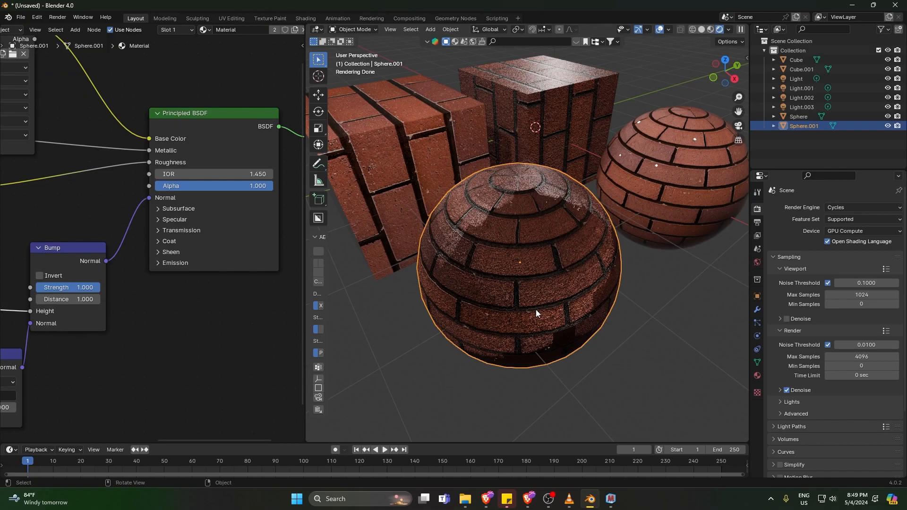
Step: Inspect the brick surfaces of both spheres in close-up to compare their relief and mortar detail
scroll(505, 254, up, 6)
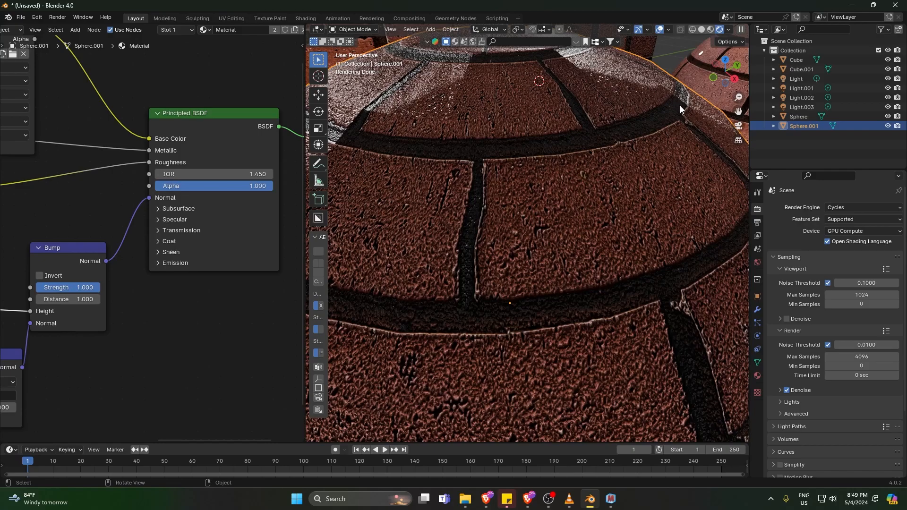
scroll(648, 125, down, 5)
shift+middle_drag(648, 124, 554, 135)
scroll(486, 218, up, 6)
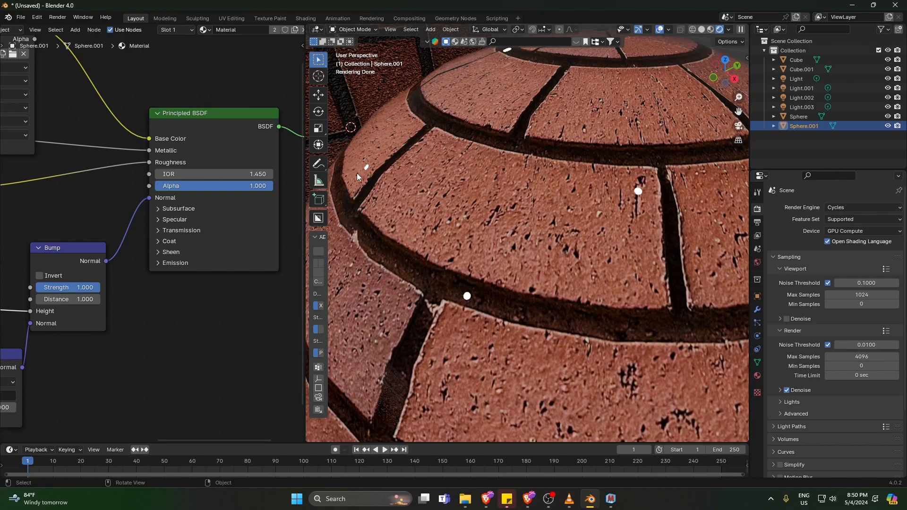
scroll(505, 222, down, 5)
middle_drag(458, 285, 543, 246)
scroll(386, 196, up, 1)
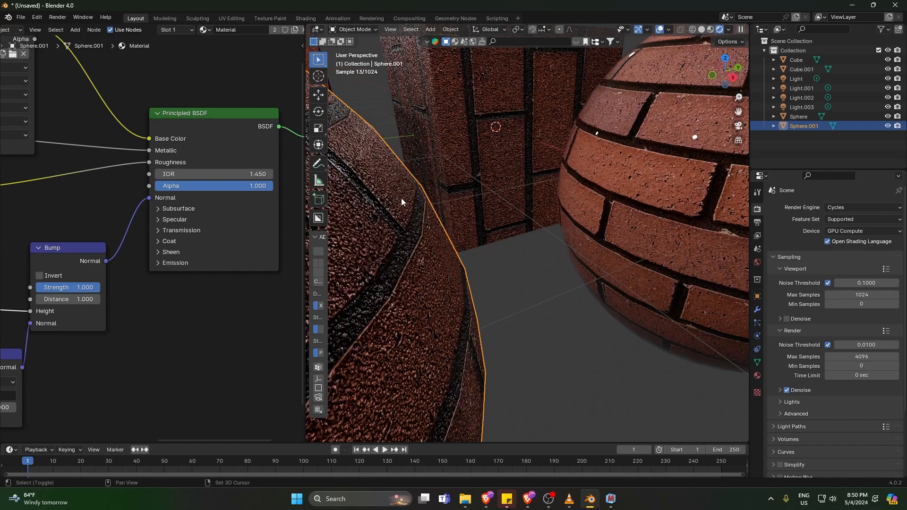
scroll(401, 197, up, 4)
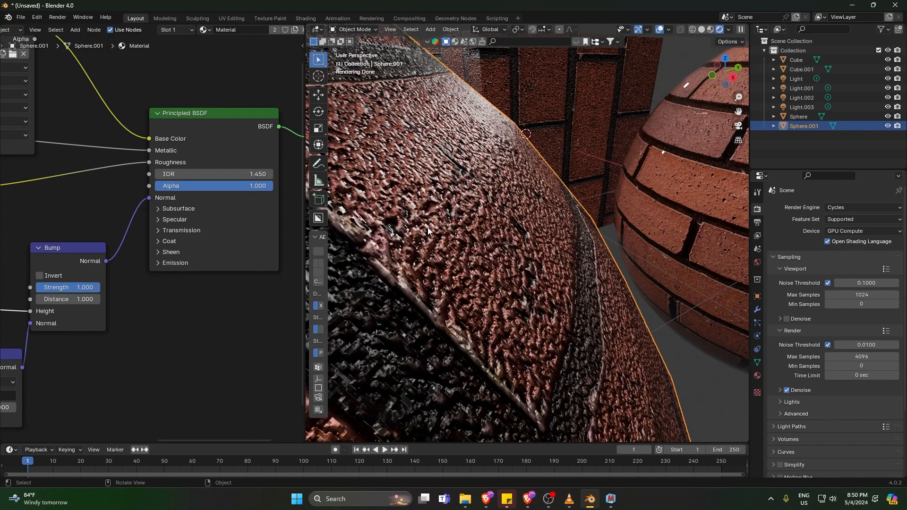
Step: View the spheres and cubes together from several angles to compare the two brick materials across all four objects
key(g)
middle_drag(669, 167, 616, 157)
scroll(539, 161, down, 5)
middle_drag(538, 160, 477, 176)
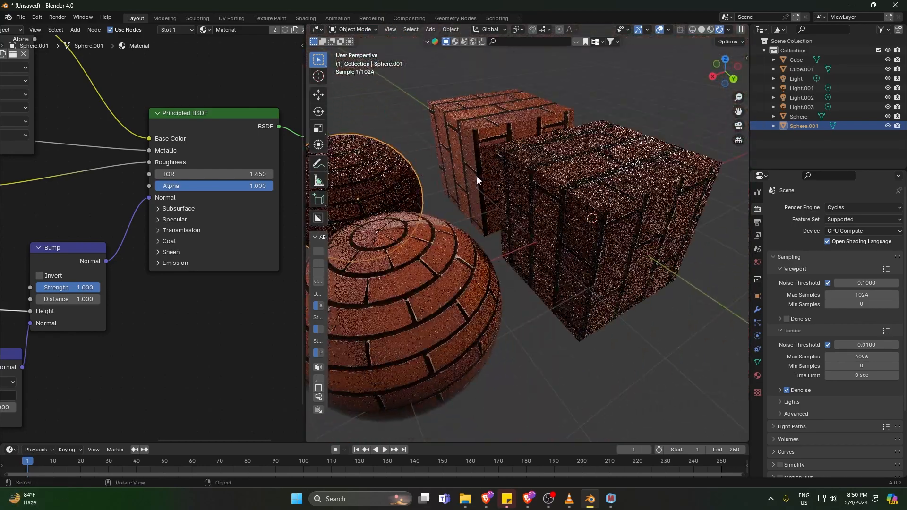
scroll(475, 175, down, 3)
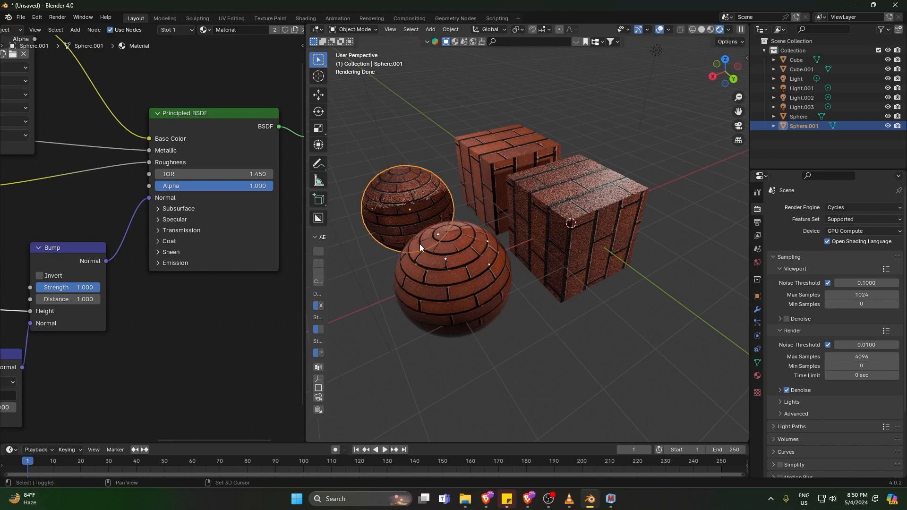
middle_drag(420, 244, 565, 299)
scroll(566, 299, down, 3)
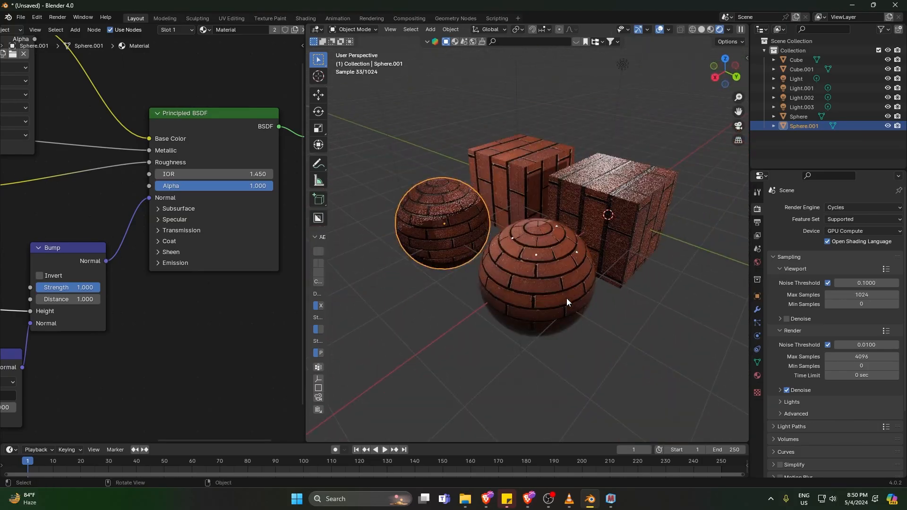
middle_drag(680, 264, 587, 281)
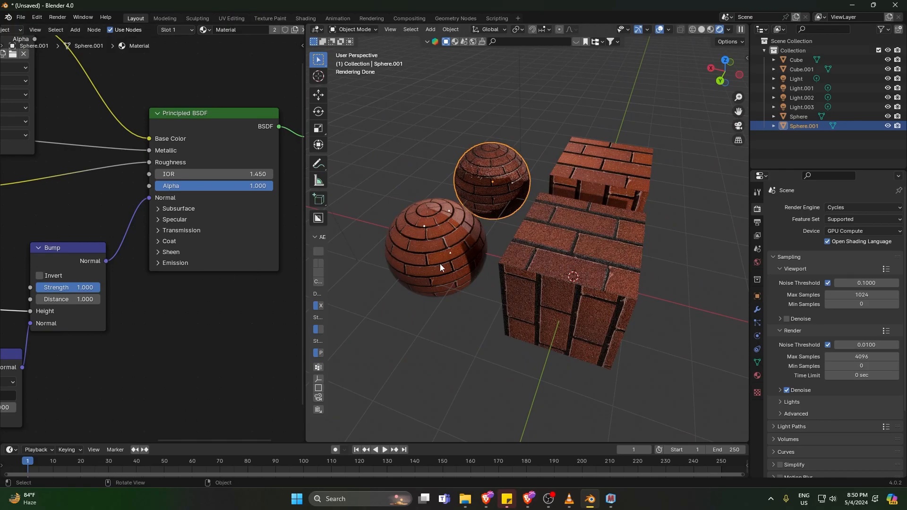
middle_drag(440, 264, 511, 260)
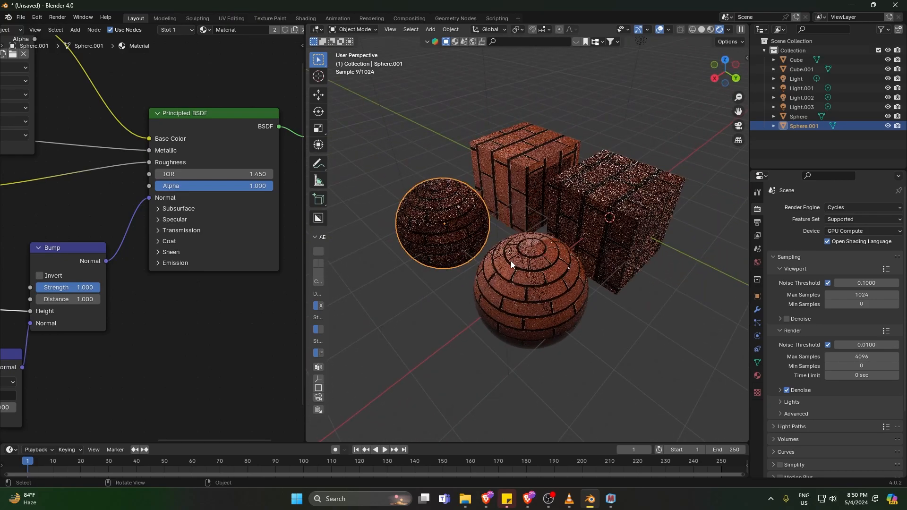